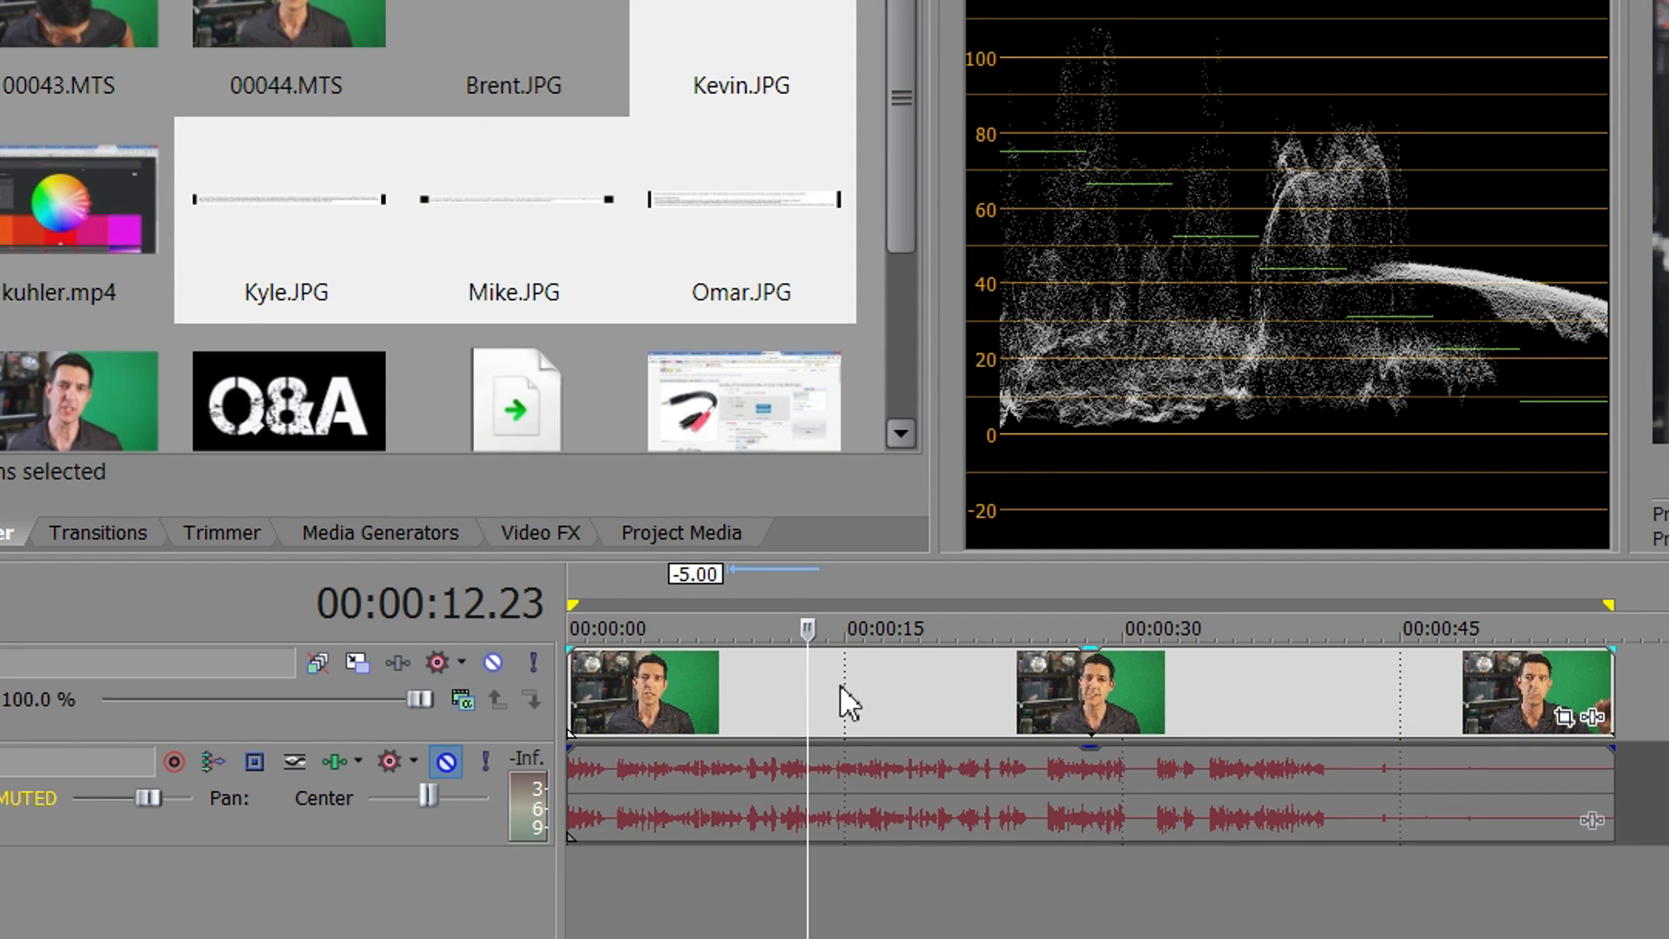
Insert a new video track above the footage and place the four selected JPG images on it.
left_click(1207, 384)
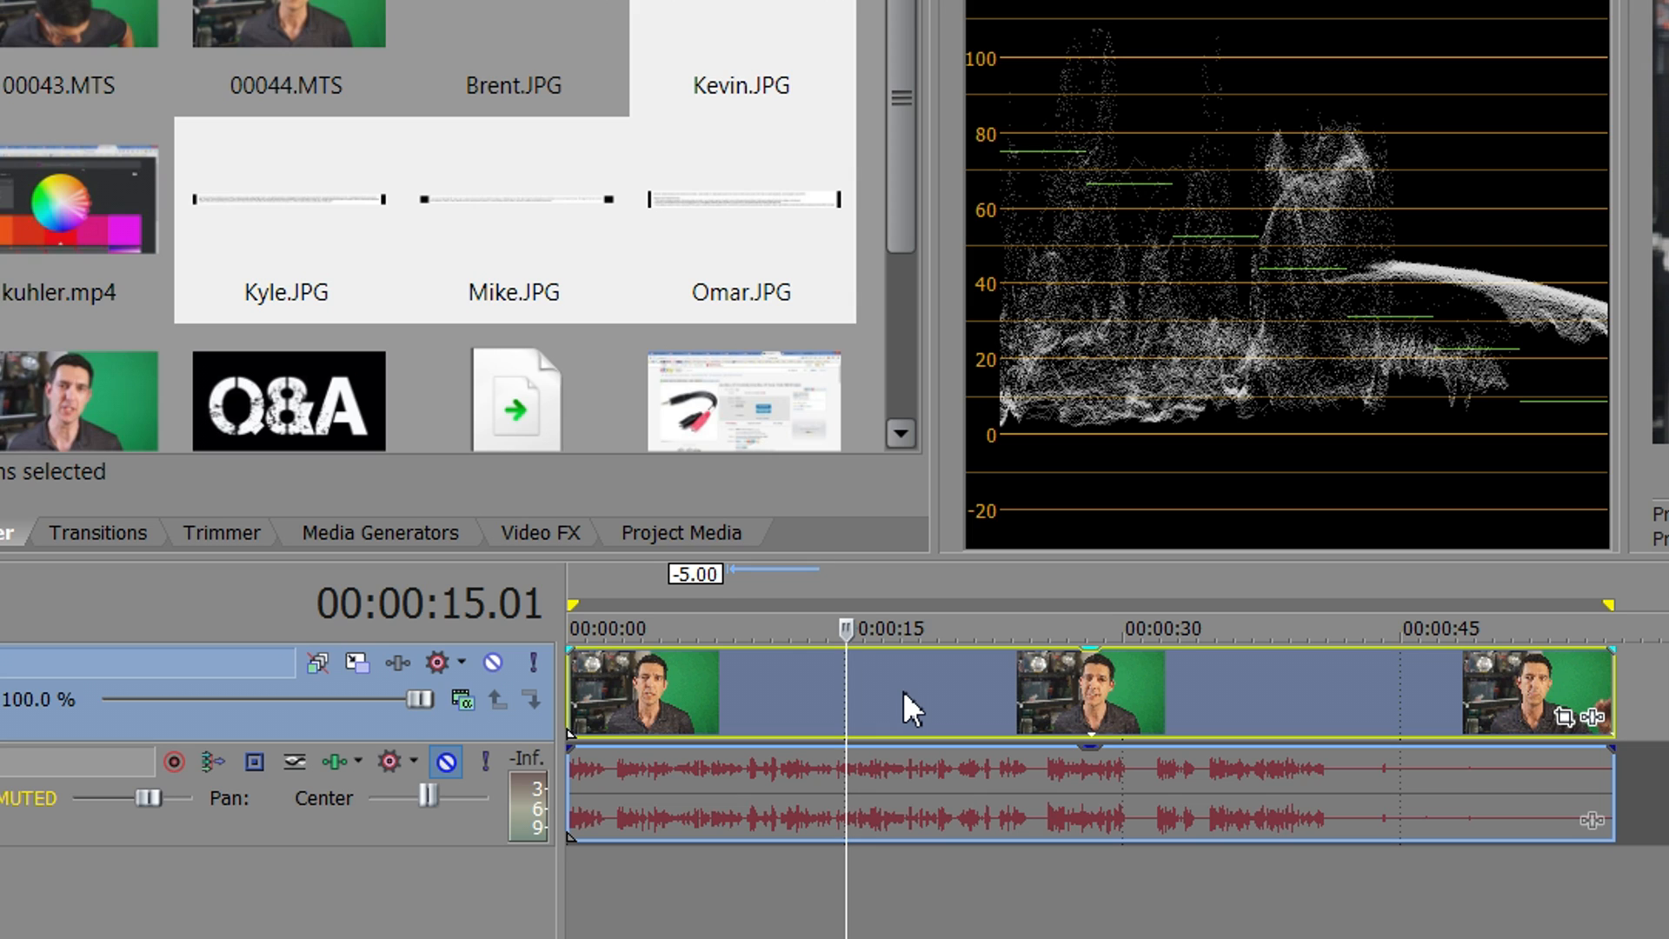
key("ctrl+shift+q")
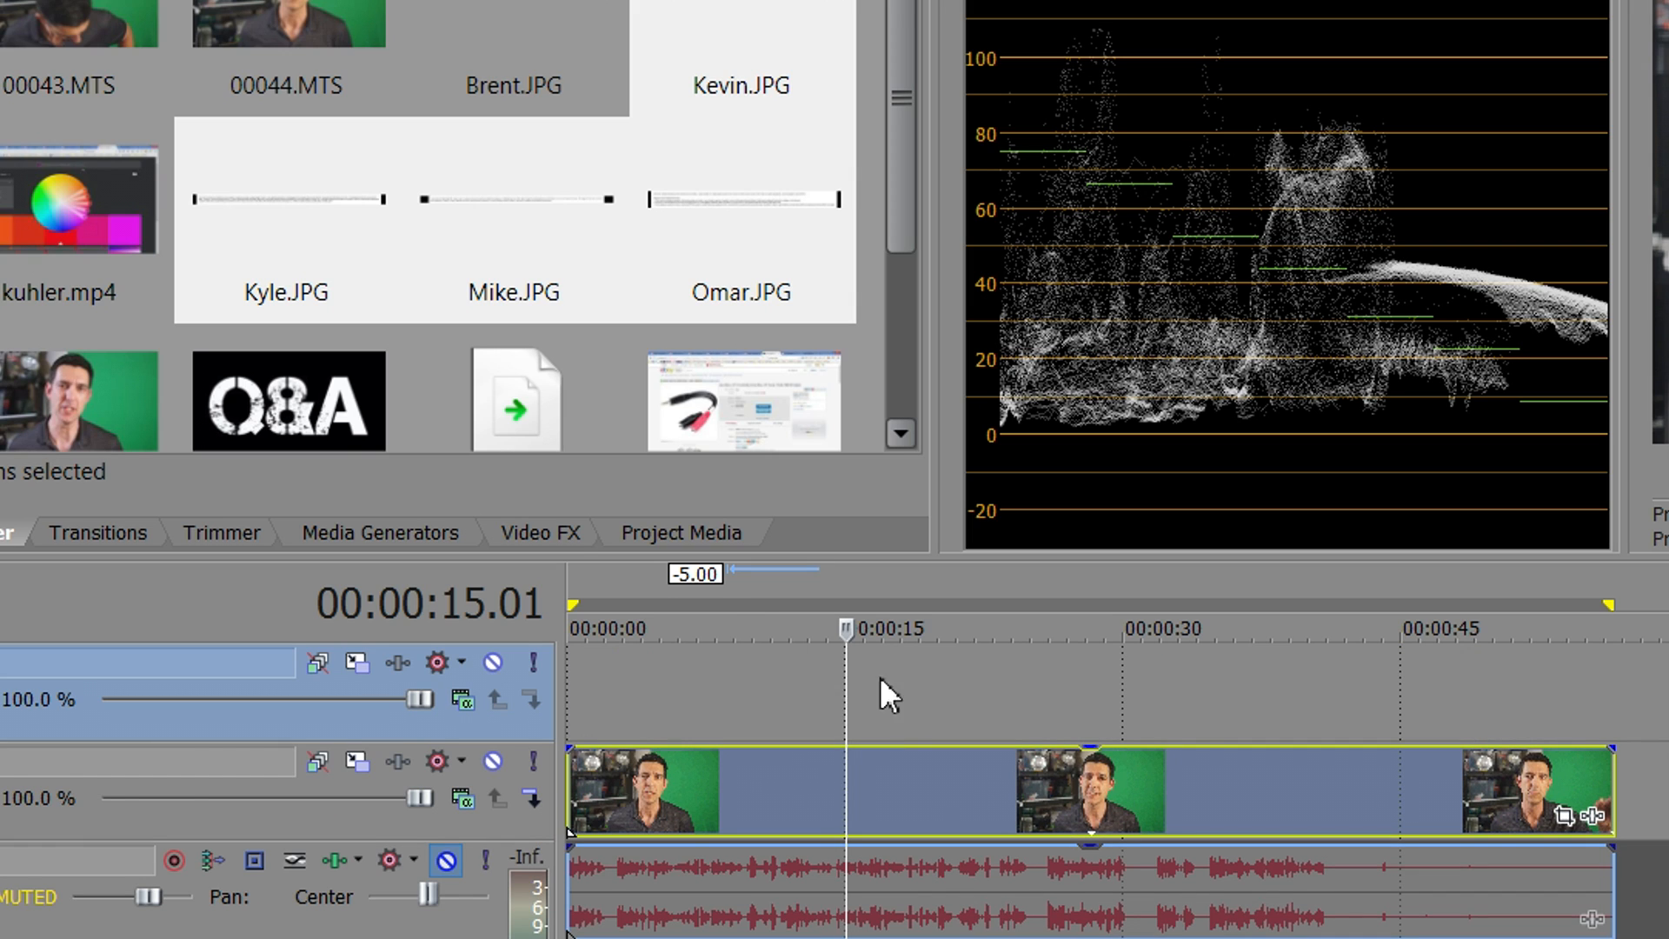
left_click_drag(739, 217, 1149, 672)
Space the four image events apart on the new track so there are gaps between them.
left_click_drag(985, 682, 1019, 675)
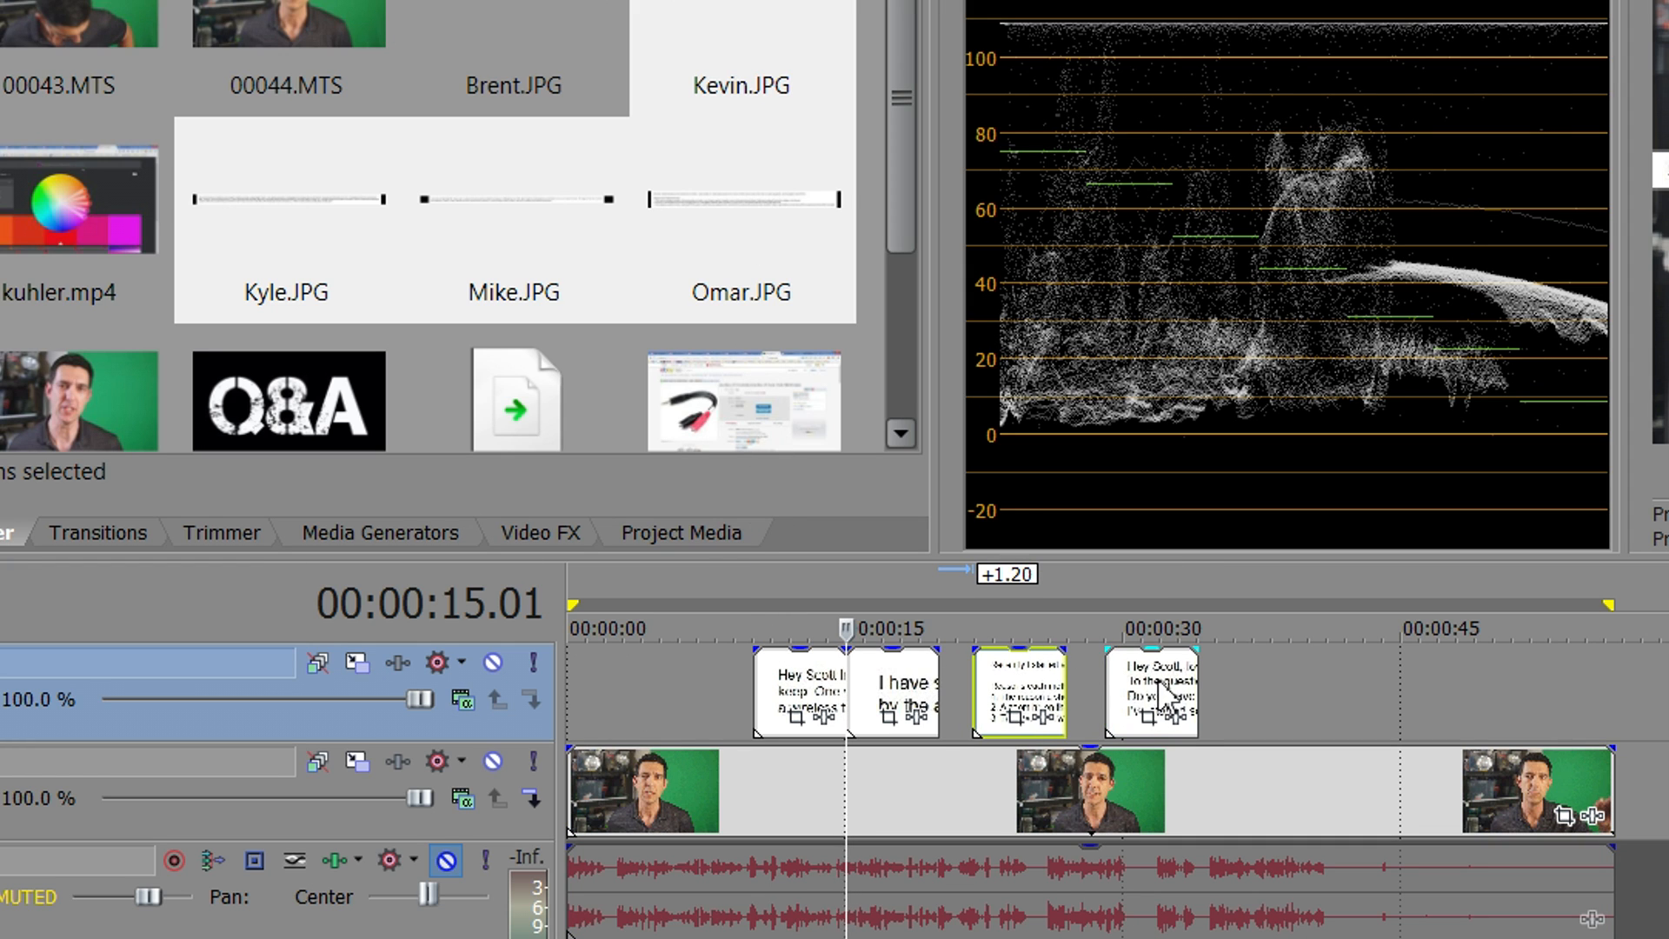
left_click_drag(1154, 680, 1168, 679)
left_click_drag(1041, 682, 1060, 682)
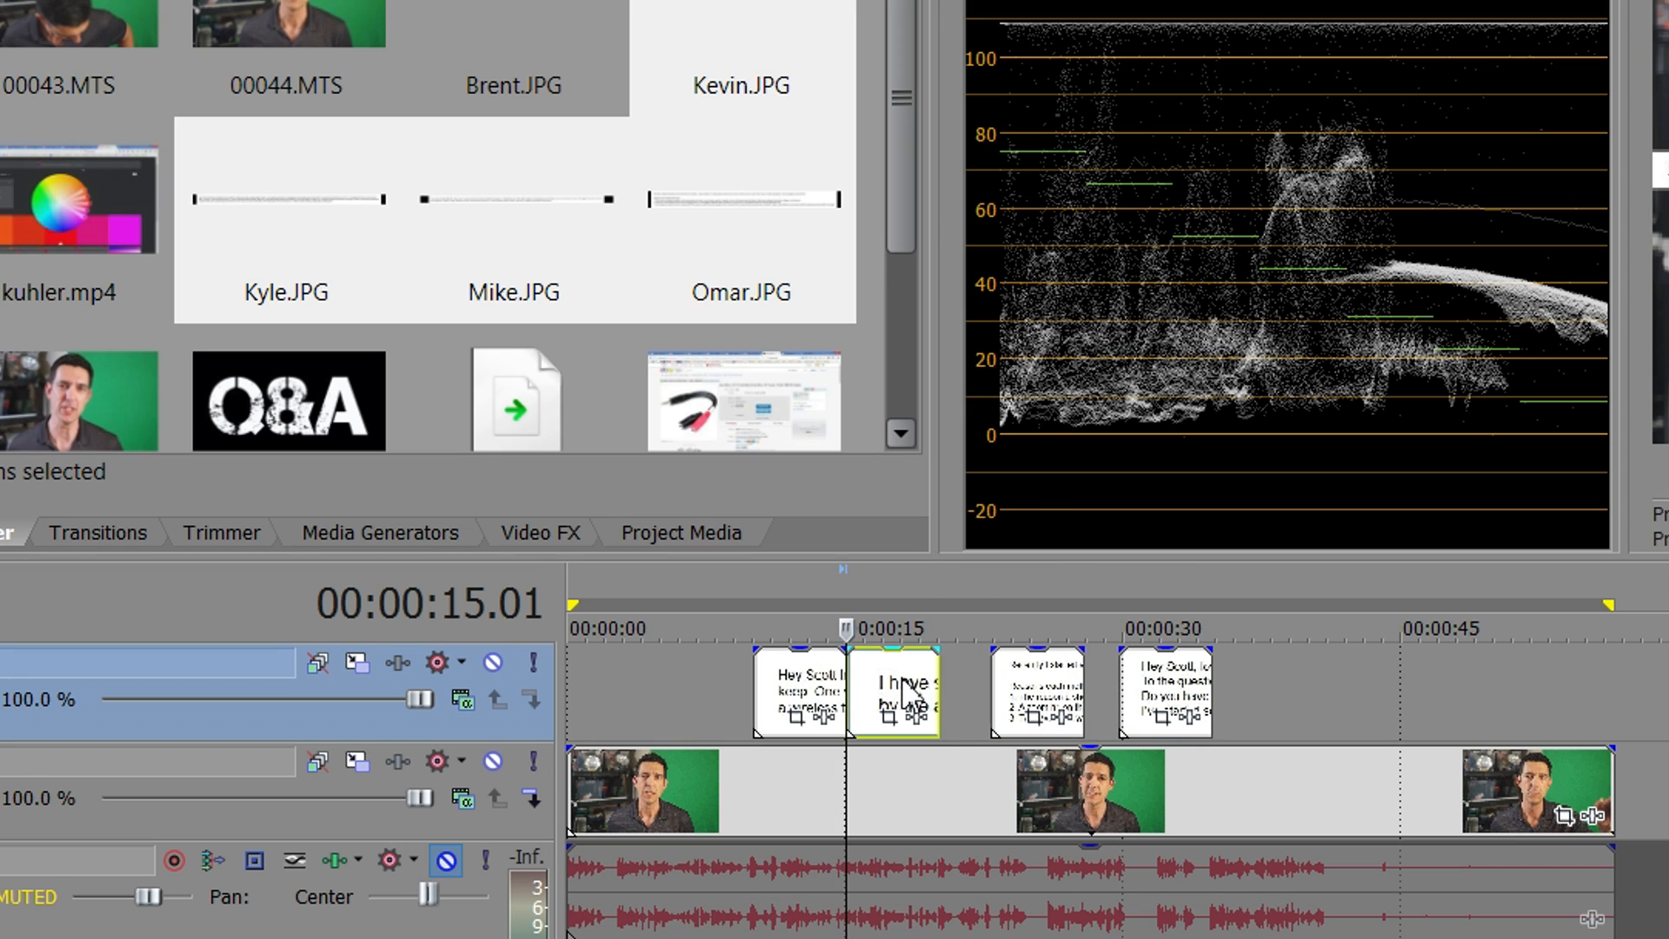
left_click_drag(908, 696, 931, 693)
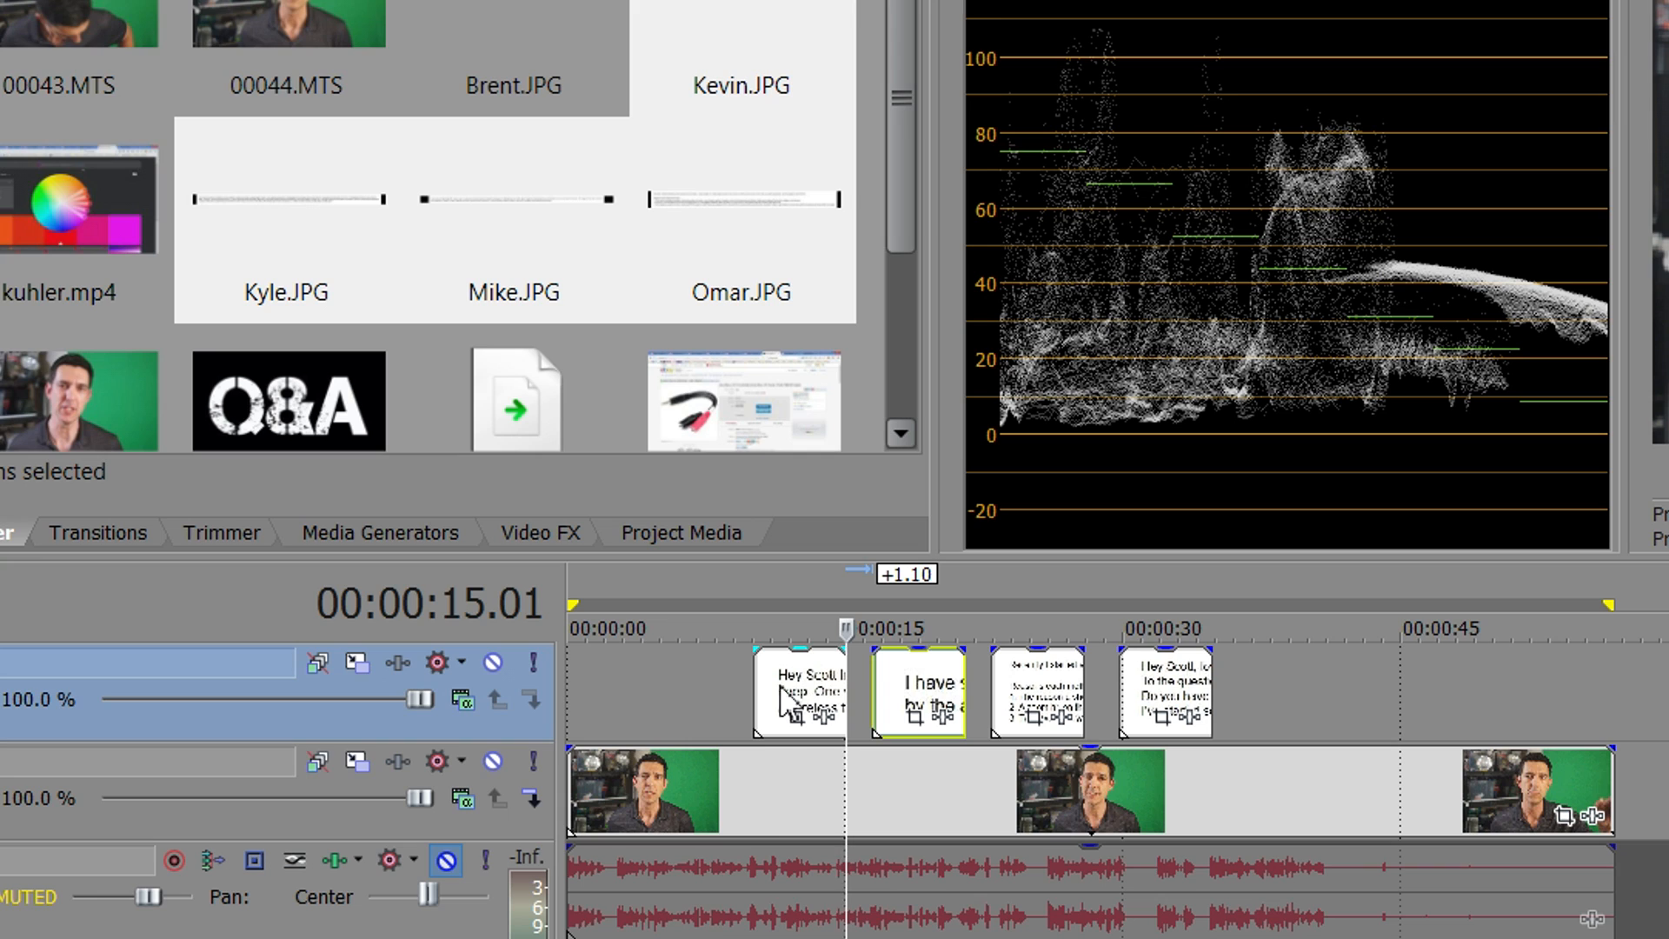
Open Track Motion for the image track and enable Sync Cursor so both timelines share one cursor position.
left_click(355, 660)
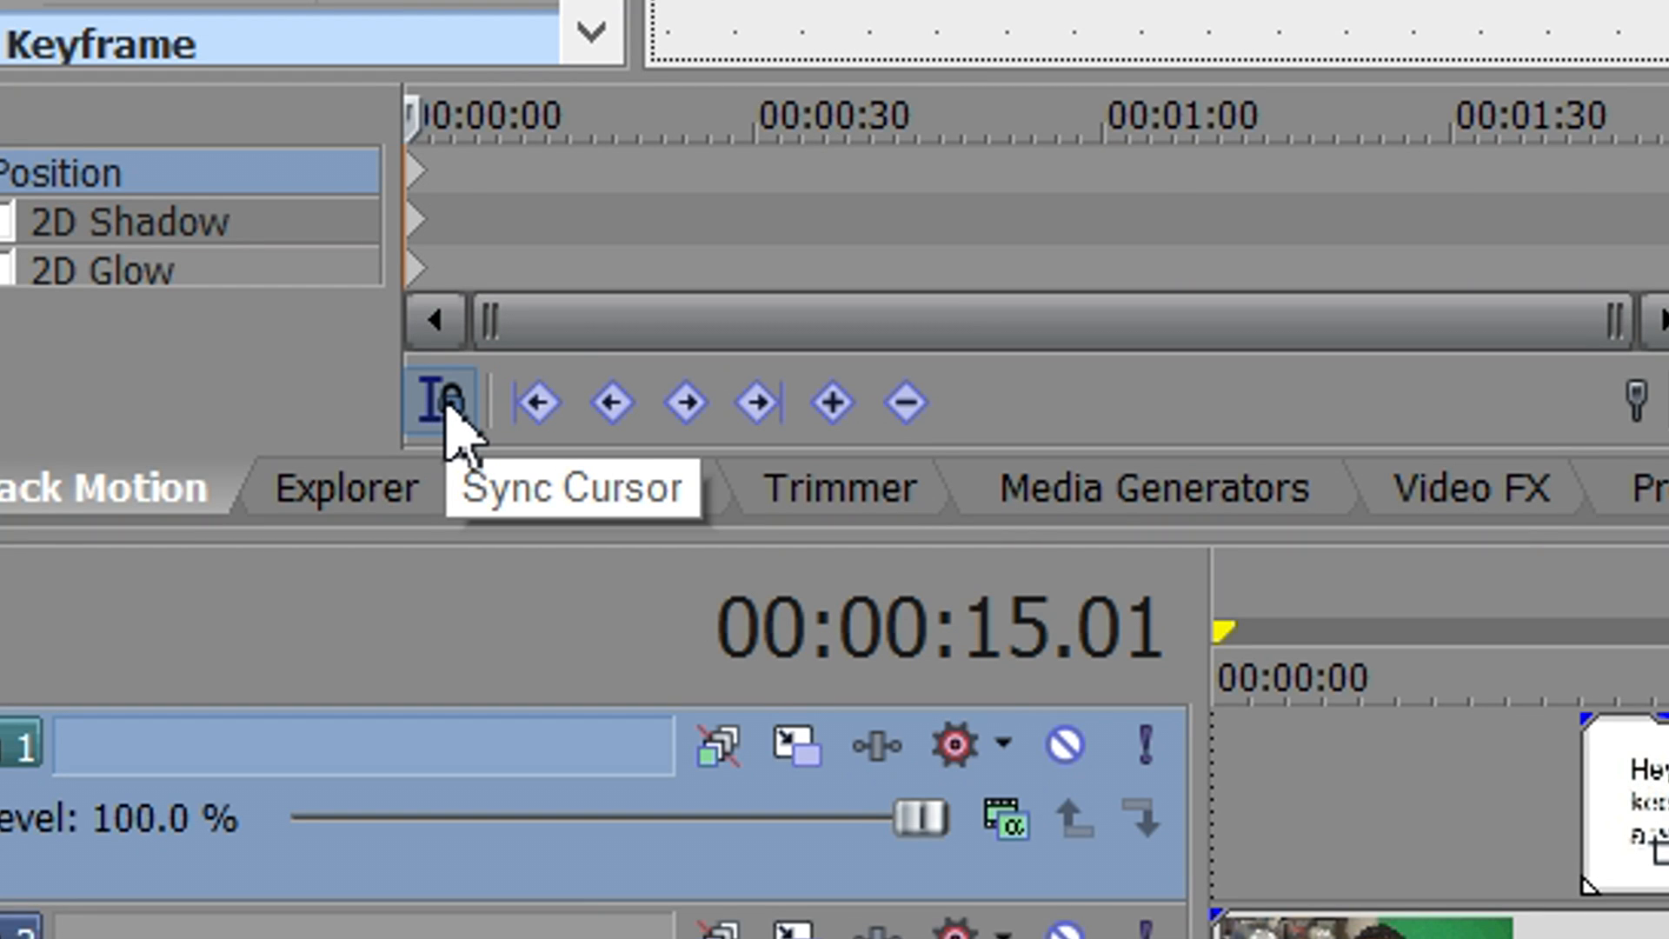
left_click(445, 408)
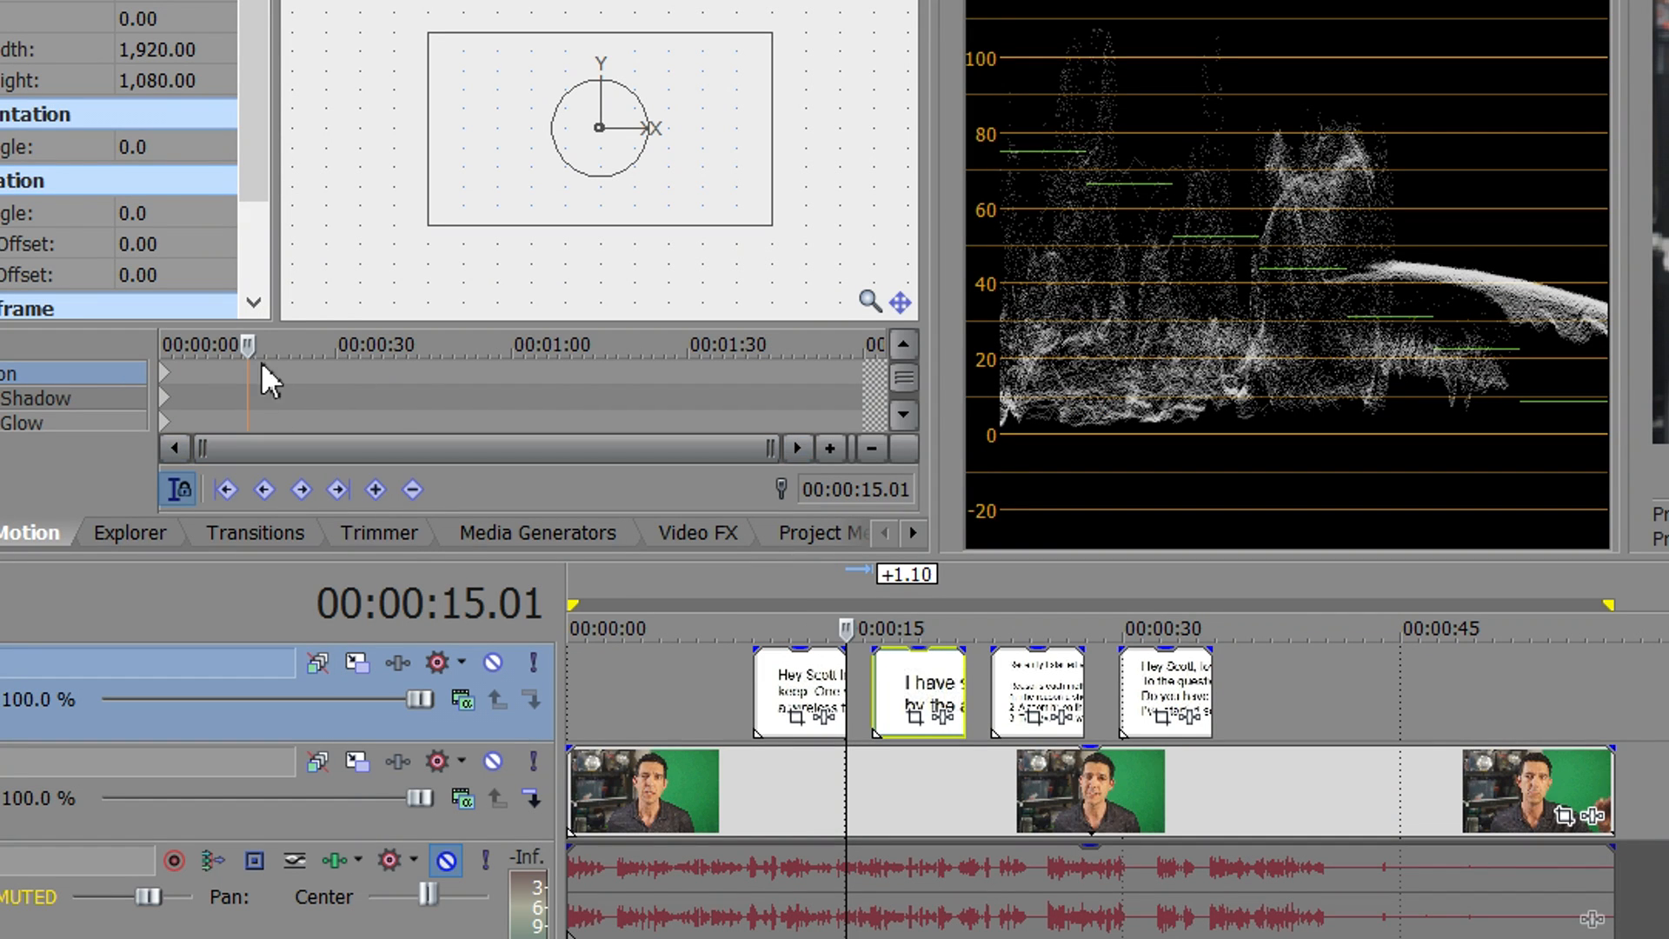
mouse_move(254, 348)
left_mouse_down()
mouse_move(464, 352)
mouse_move(250, 357)
left_mouse_up()
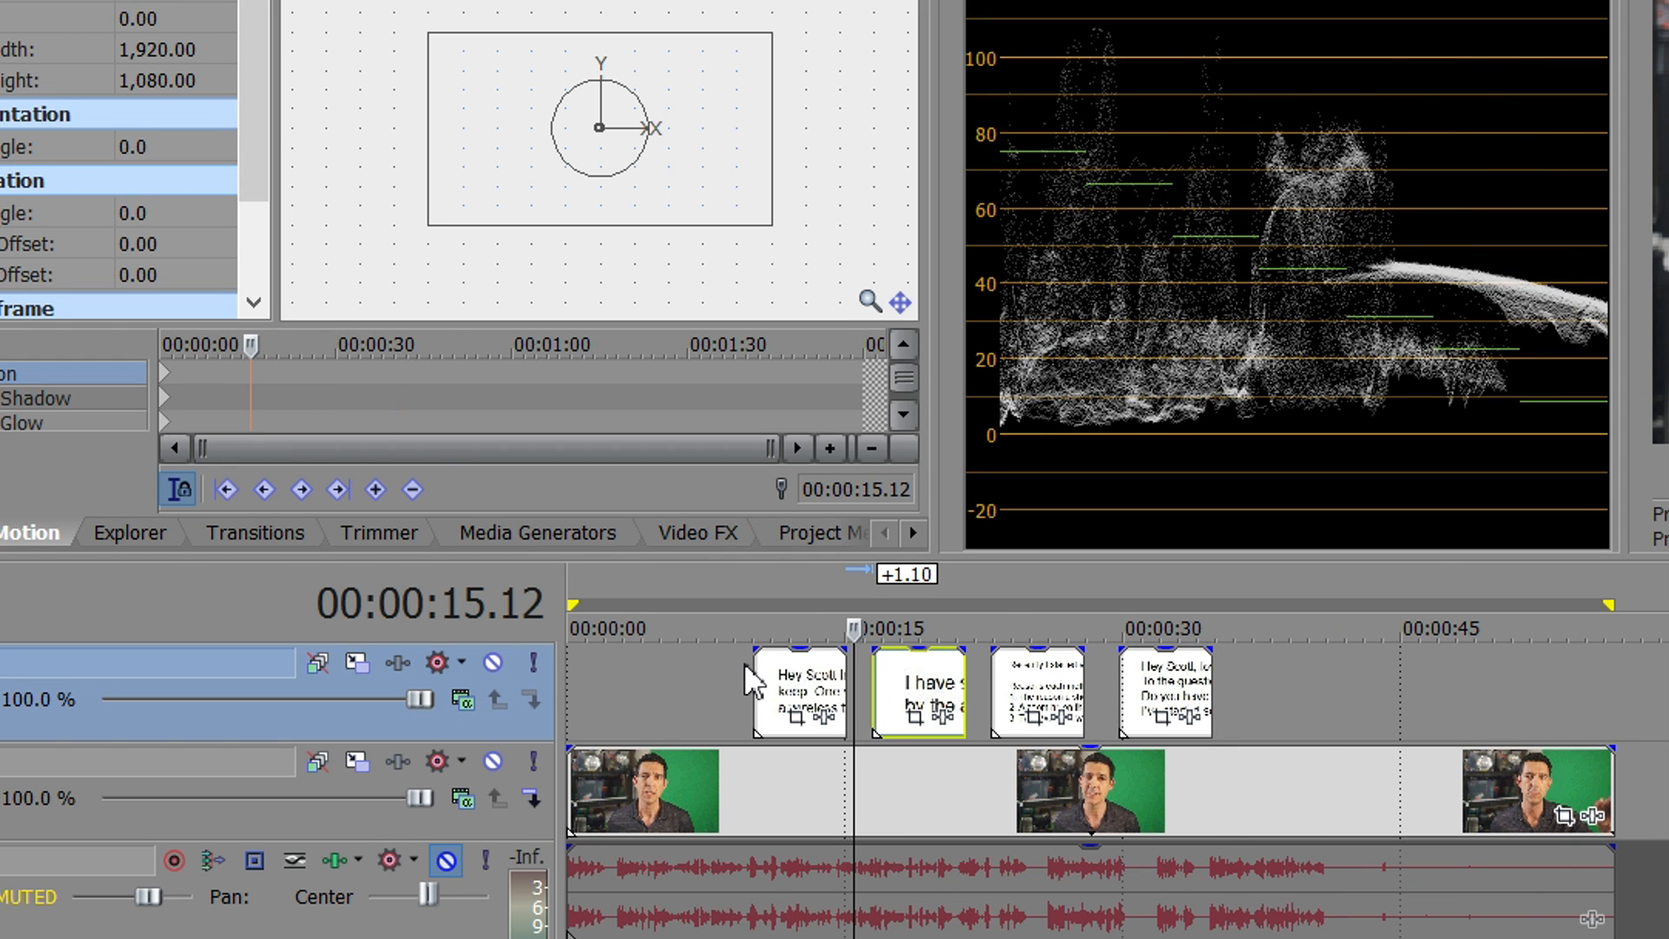
Check the cursor sync by moving the timeline cursor to the start of each image event.
left_click(756, 679)
left_click(876, 689)
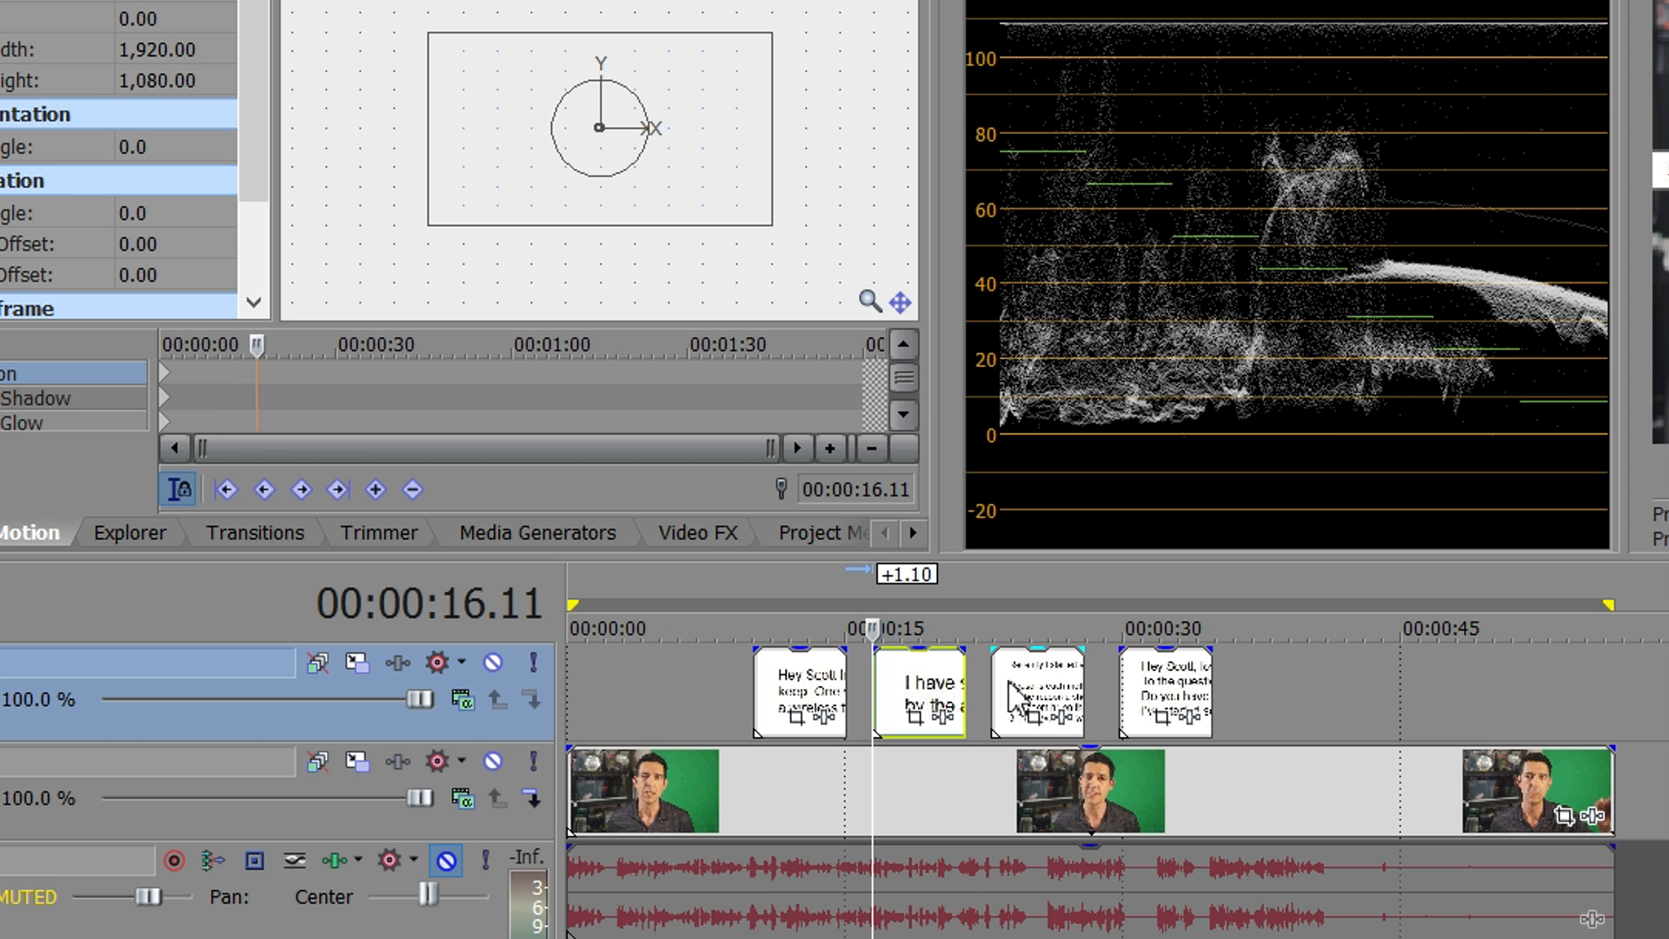
left_click(996, 690)
left_click(1123, 682)
left_click(986, 681)
left_click(996, 682)
left_click(876, 680)
Keyframe track positions at event starts: X -8.64, Y -492.48 for the first image and X 596.16, Y -60.48 for the second.
left_click(756, 673)
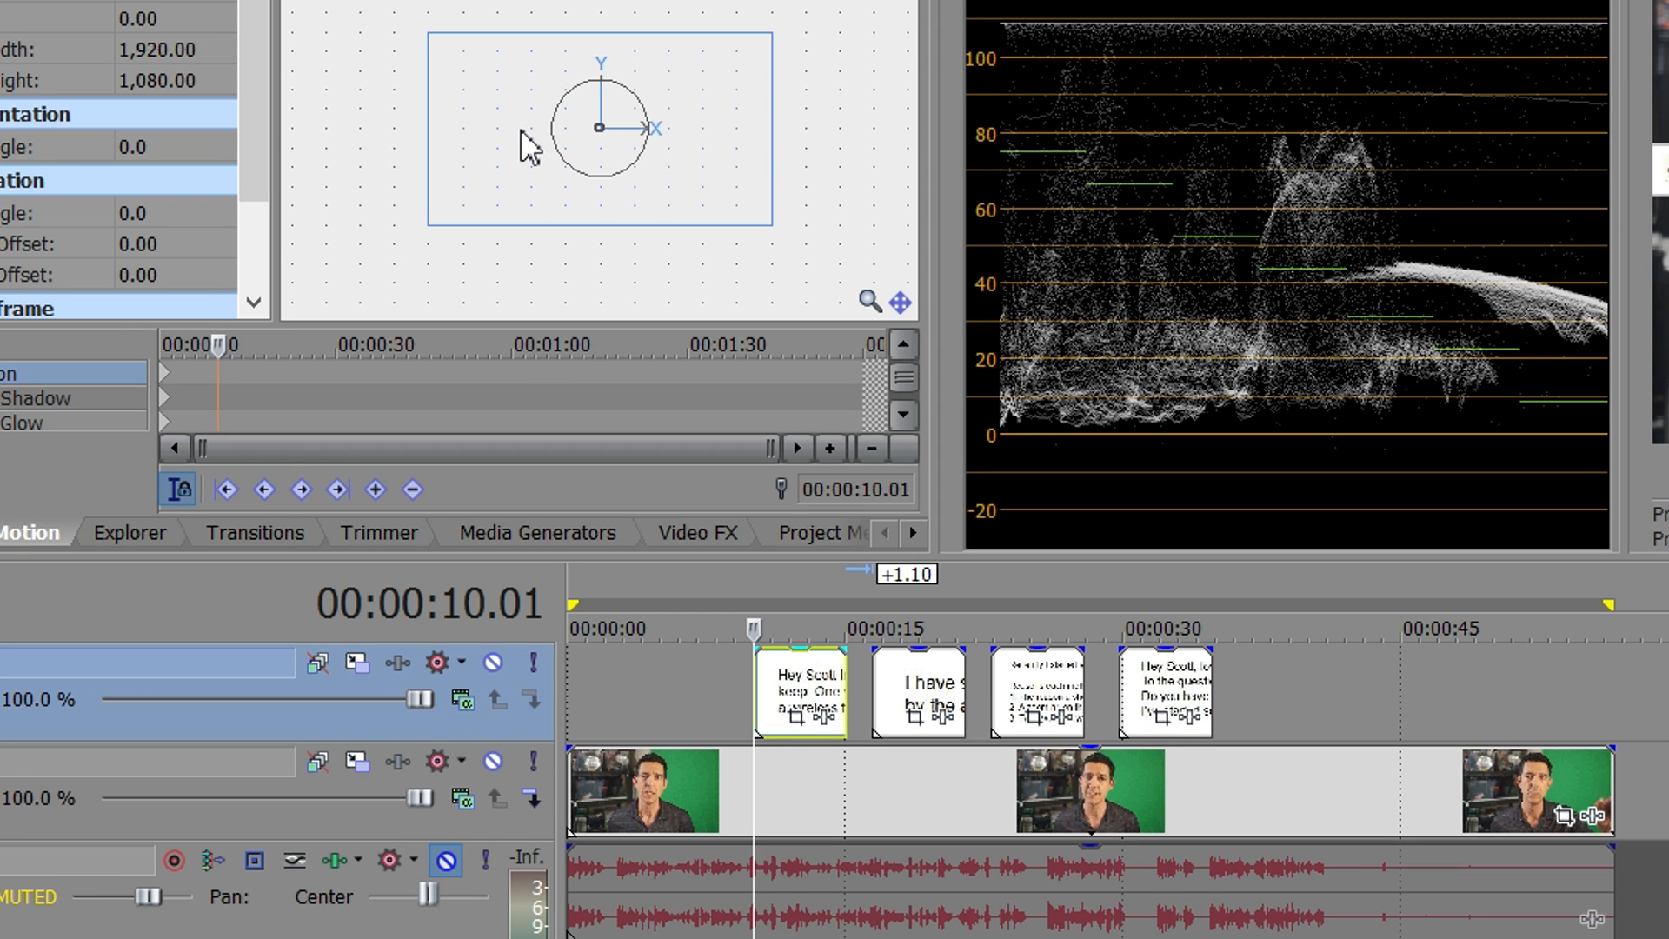
left_click_drag(517, 130, 522, 229)
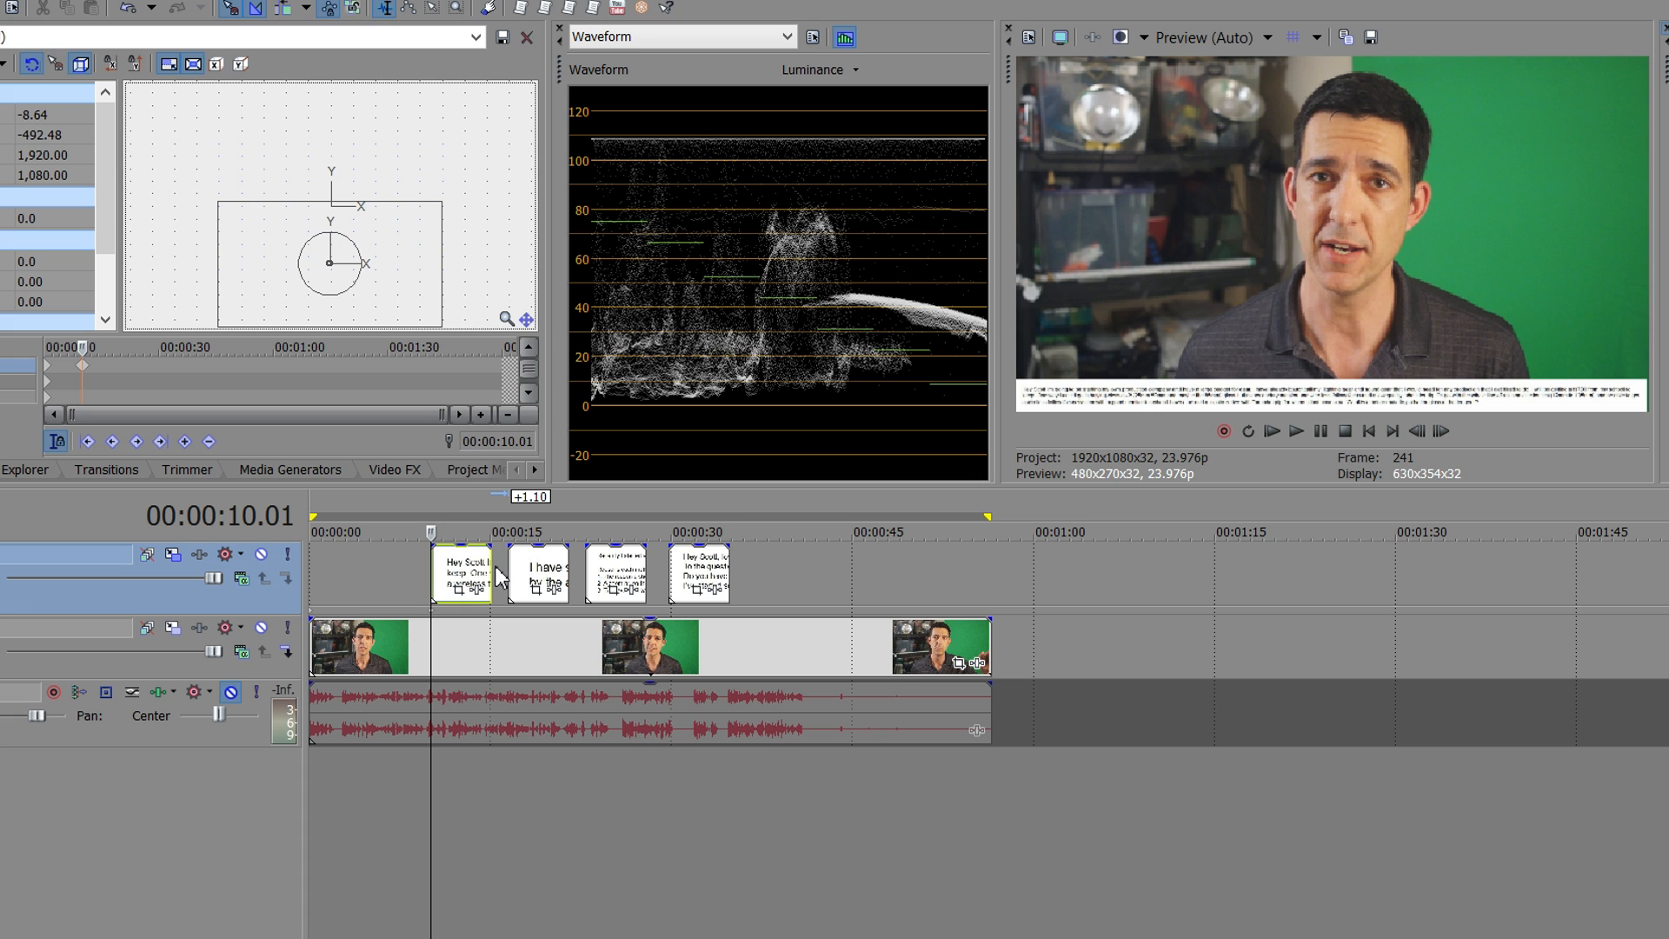
left_click(511, 570)
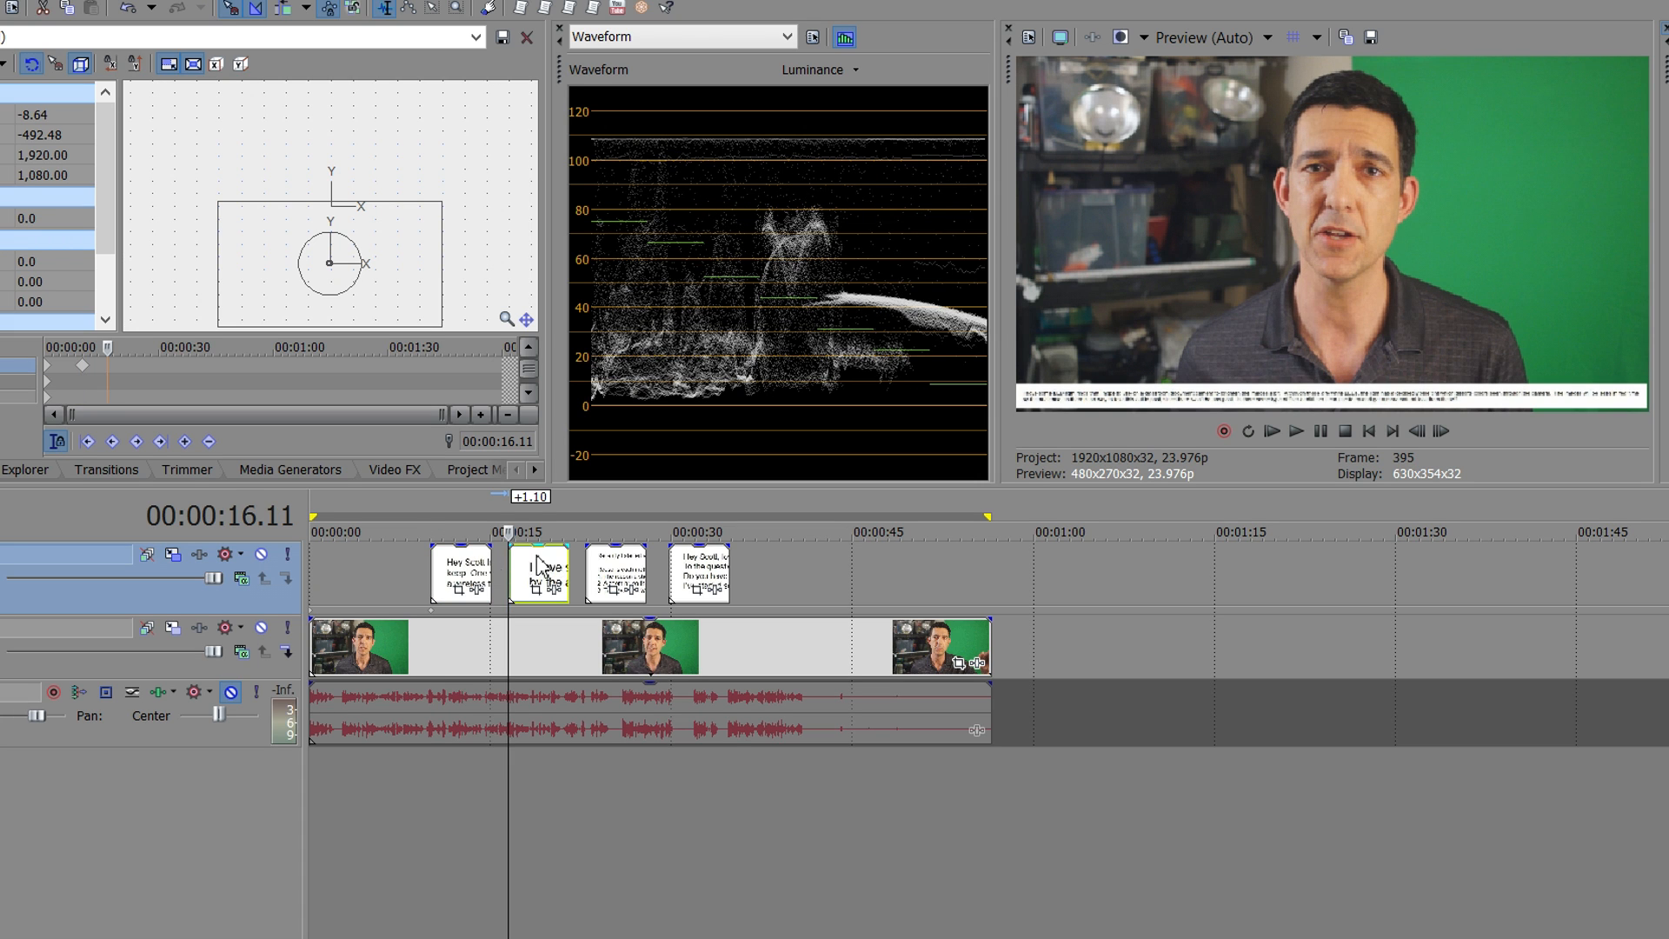
left_click_drag(365, 306, 436, 253)
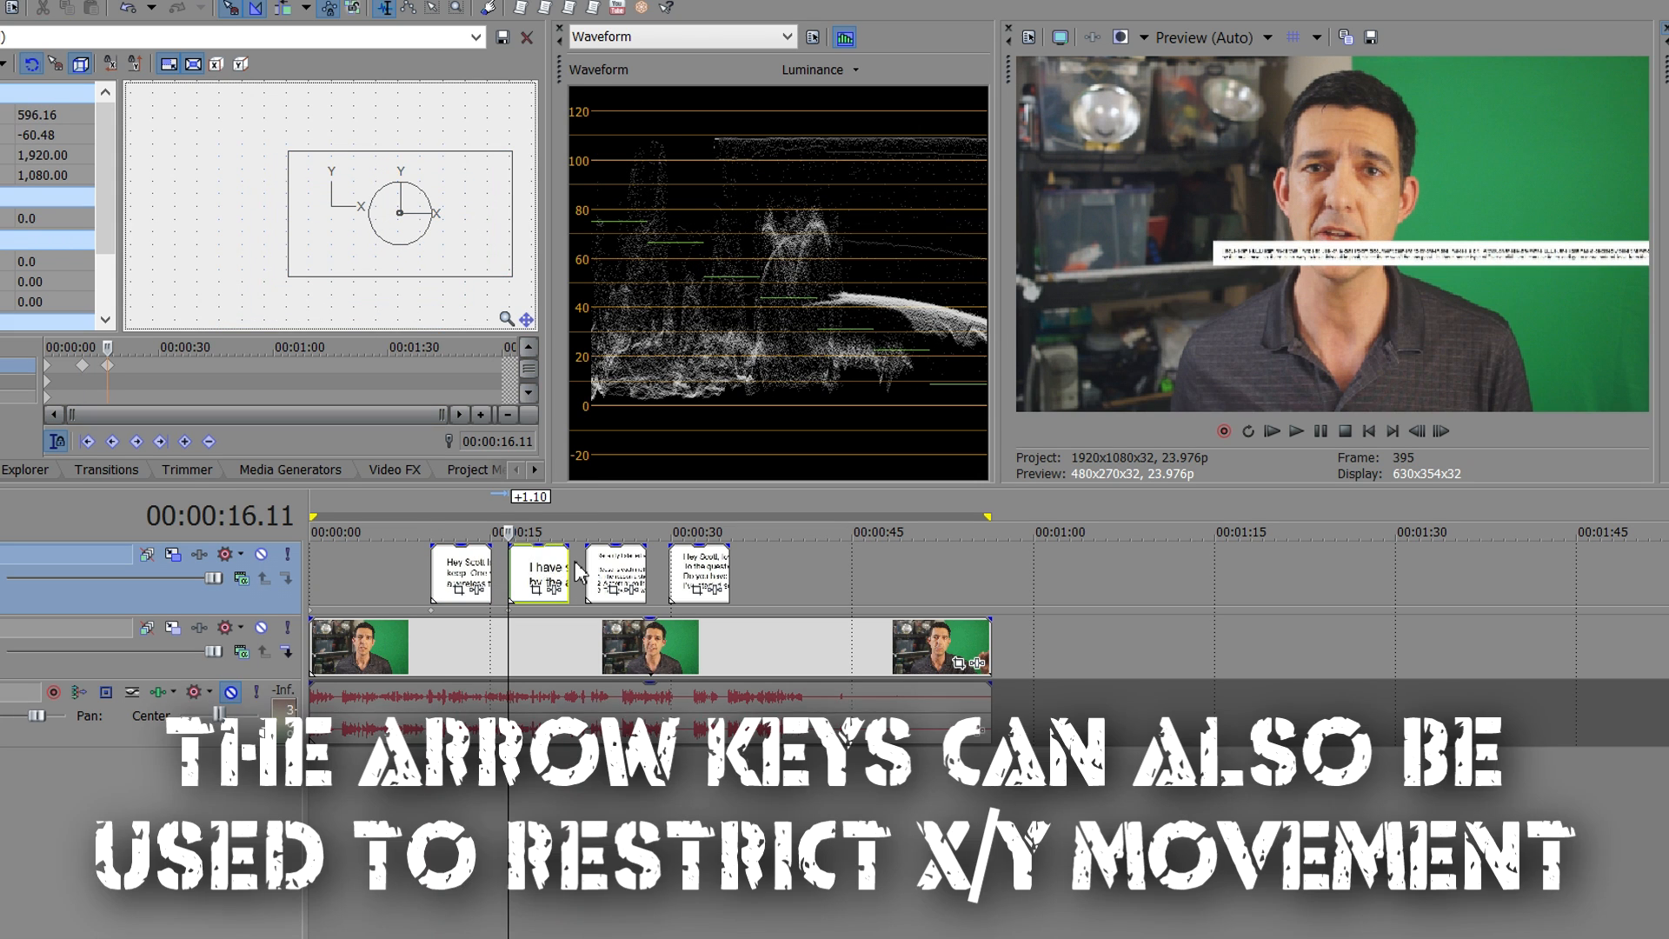
Keyframe track positions at event starts: X -1,235.52, Y 155.52 for the third image and X 77.76, Y 423.36 for the fourth.
left_click(588, 569)
left_click_drag(461, 238, 253, 212)
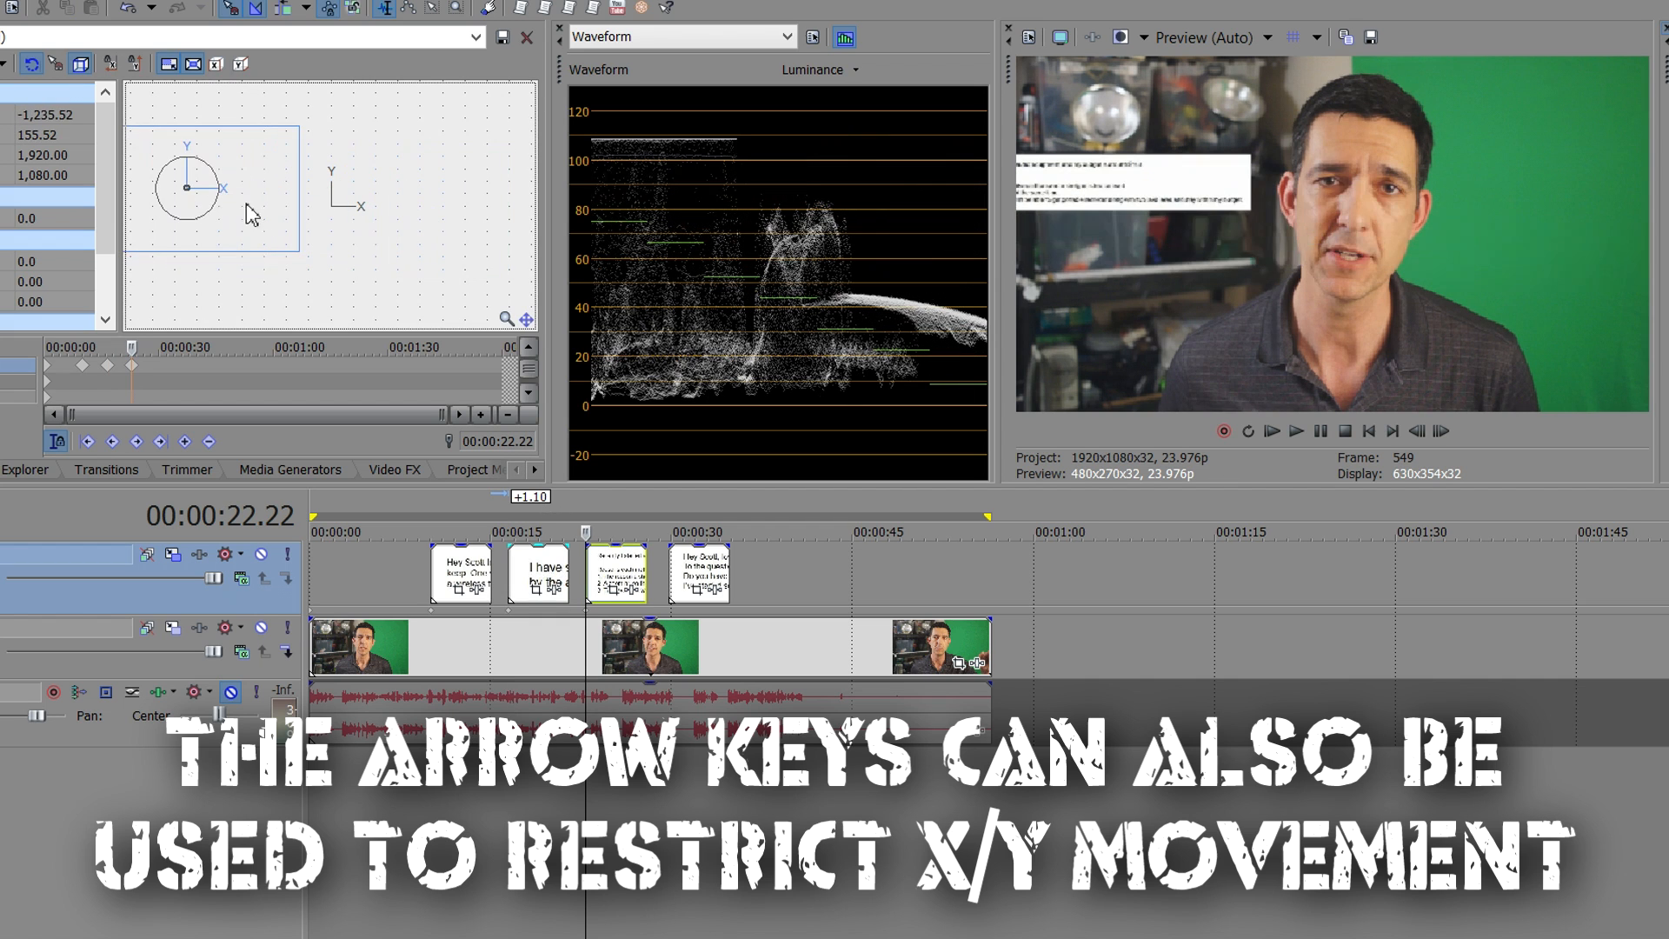
left_click(681, 593)
left_click_drag(271, 201, 432, 170)
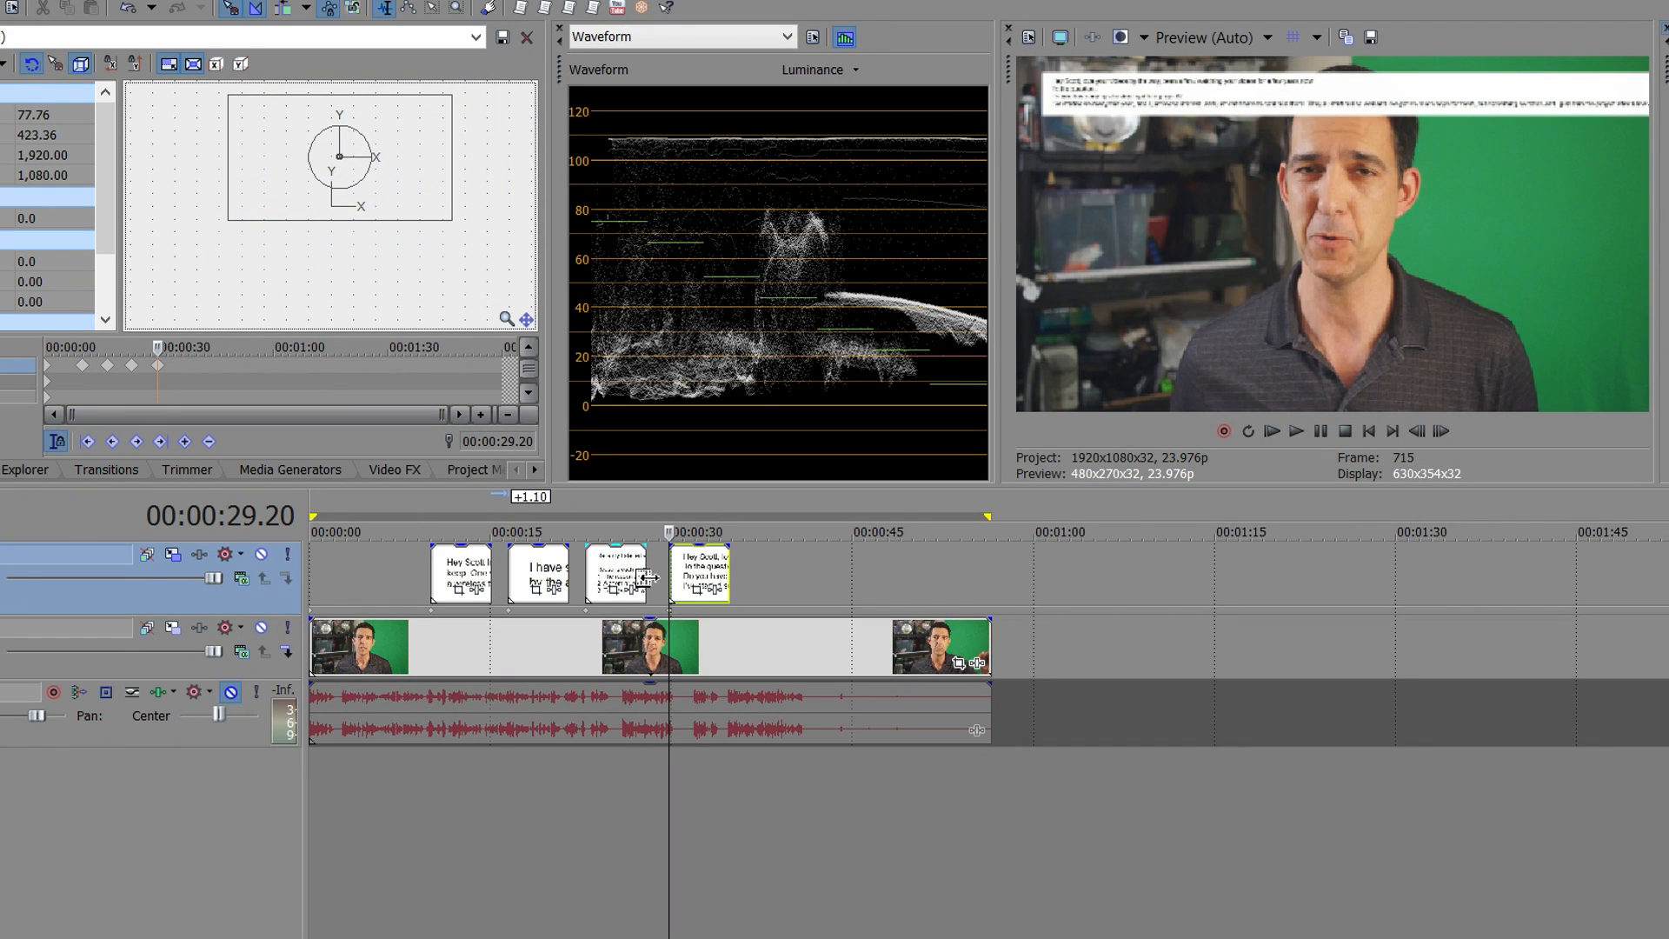
Play back the timeline from before the first image to examine how the images move between keyframes.
left_click(398, 576)
key("space")
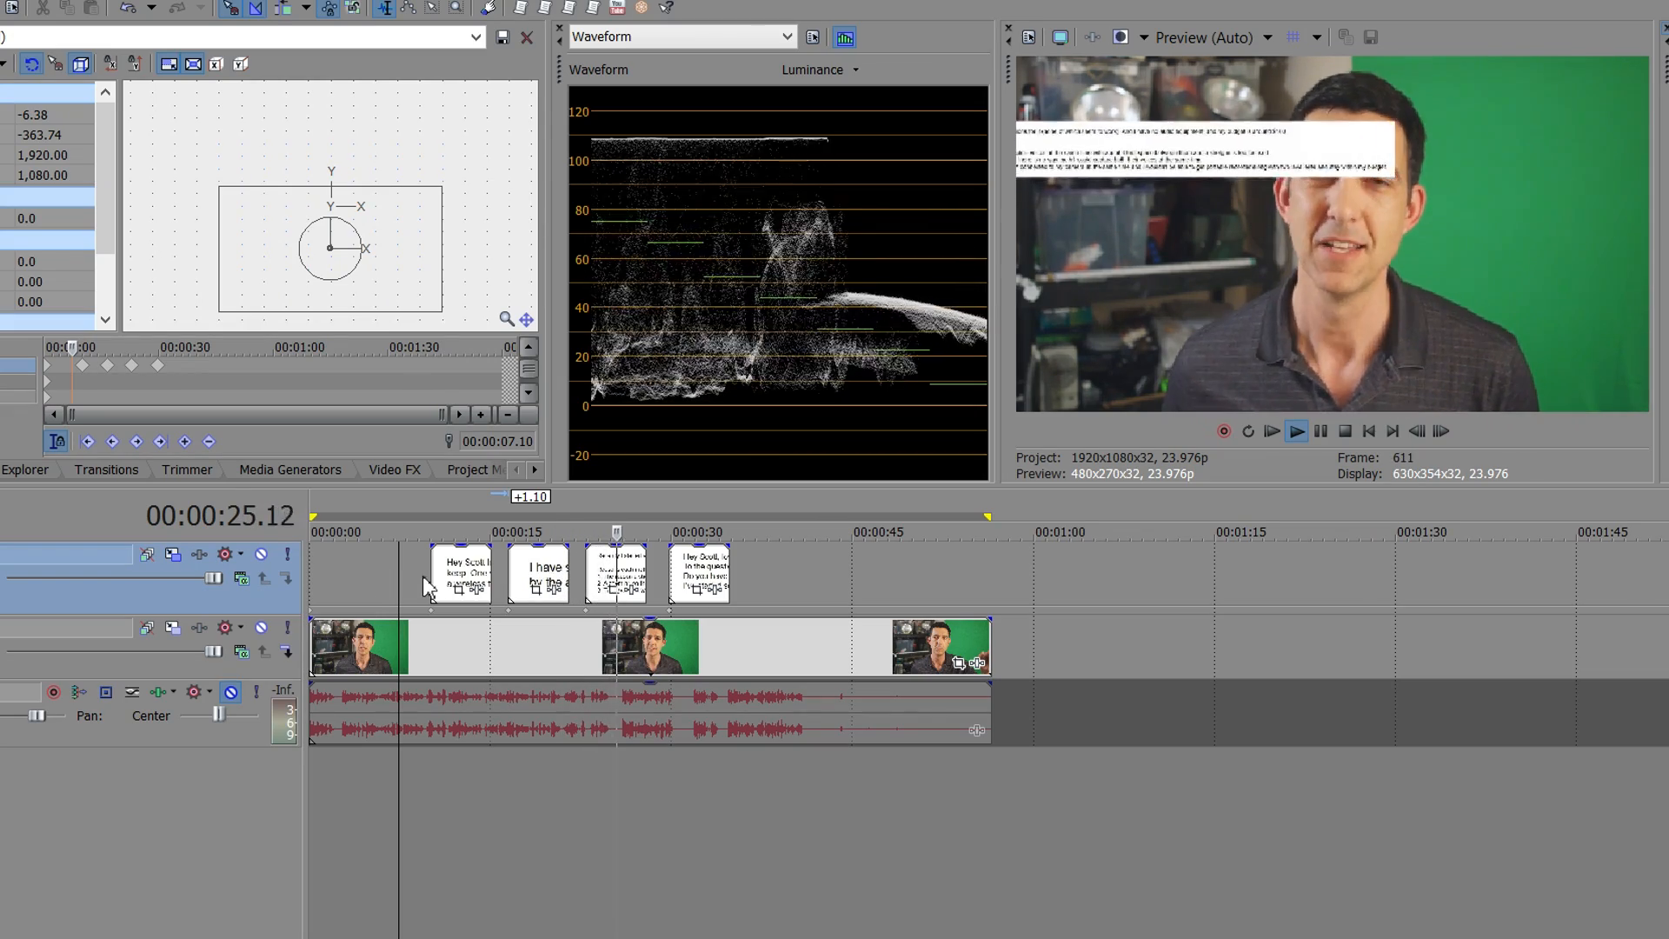
key("Return")
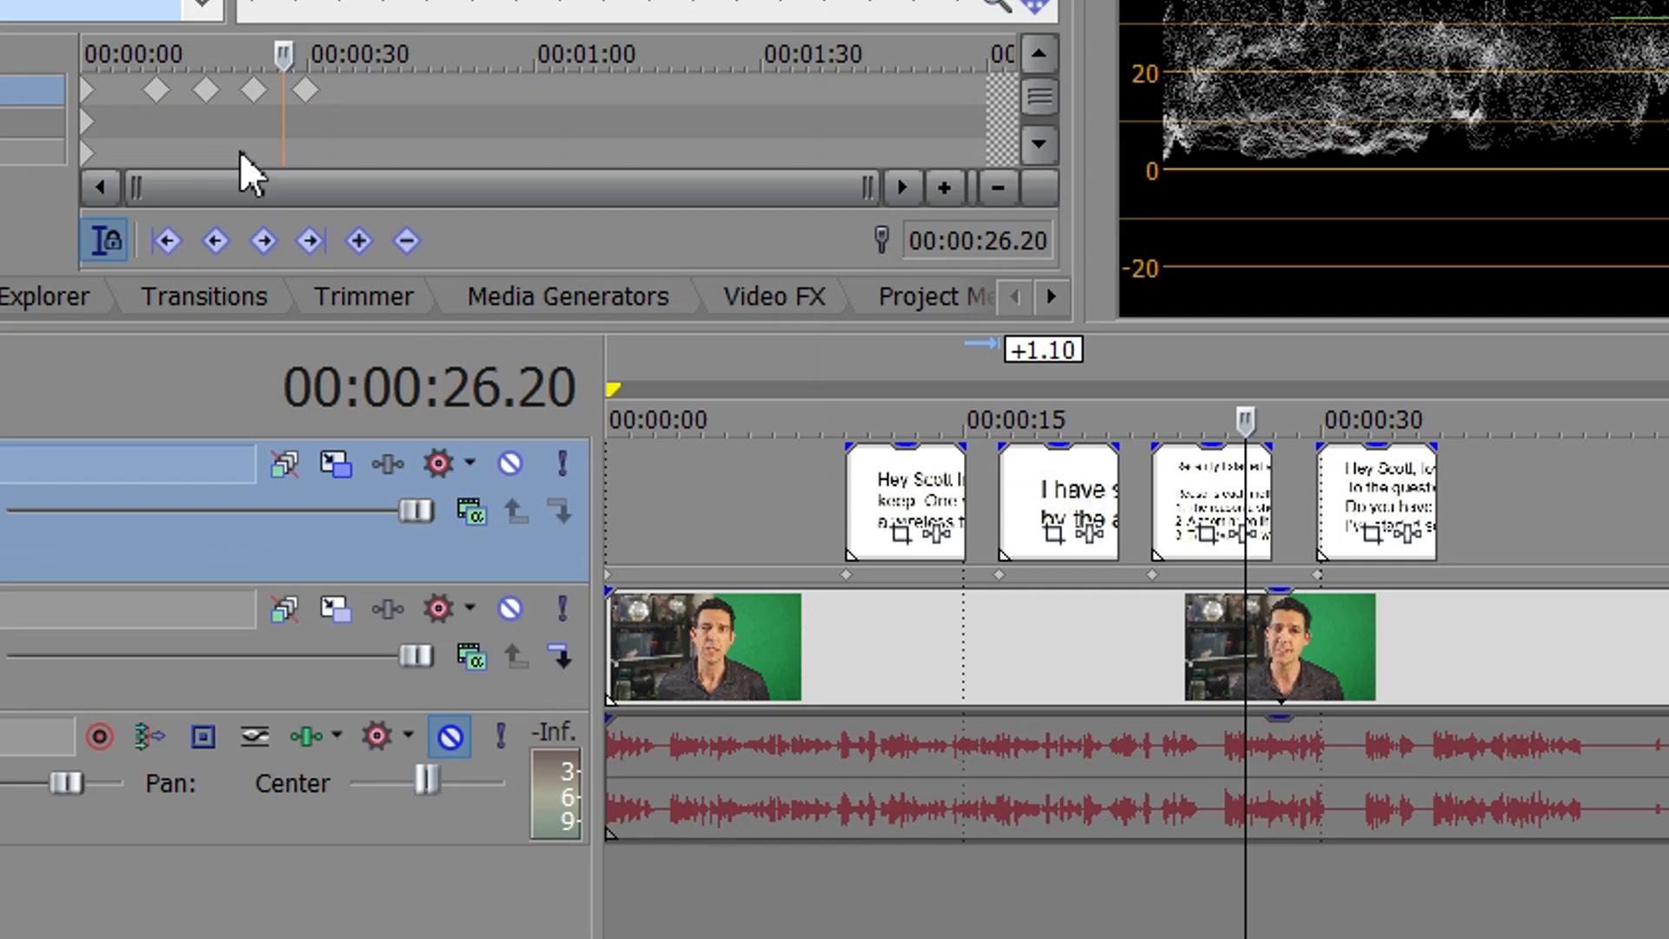
Set the four position keyframes after the initial one to Hold and play back from the first image.
scroll(107, 382, "up", 3)
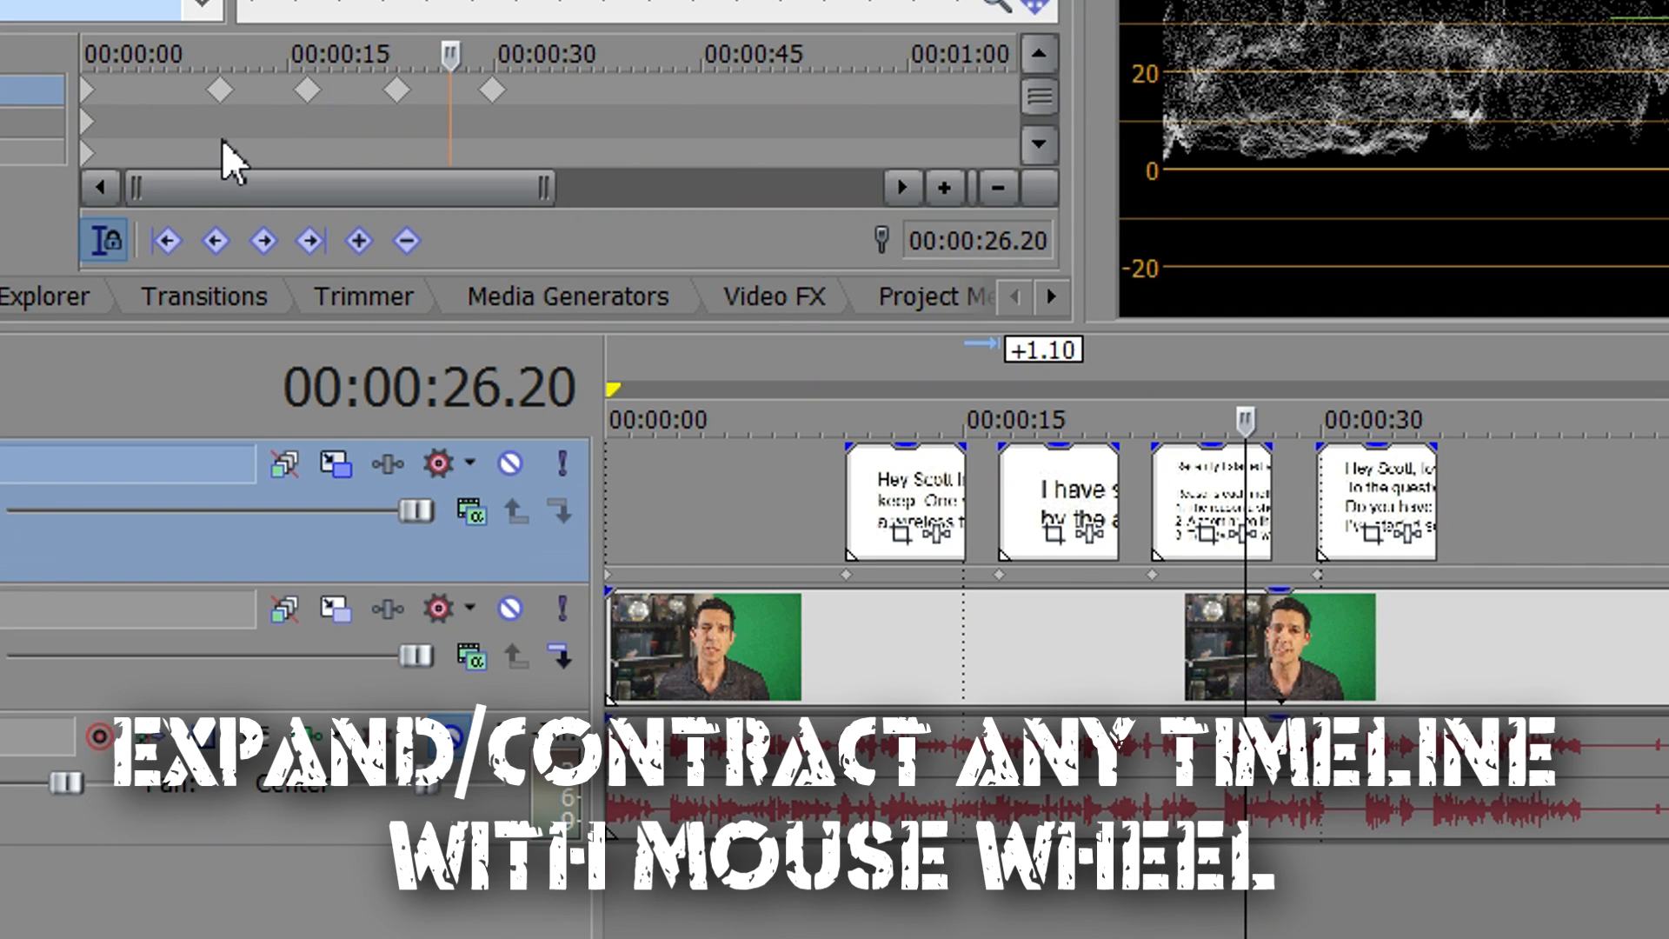
right_click(219, 89)
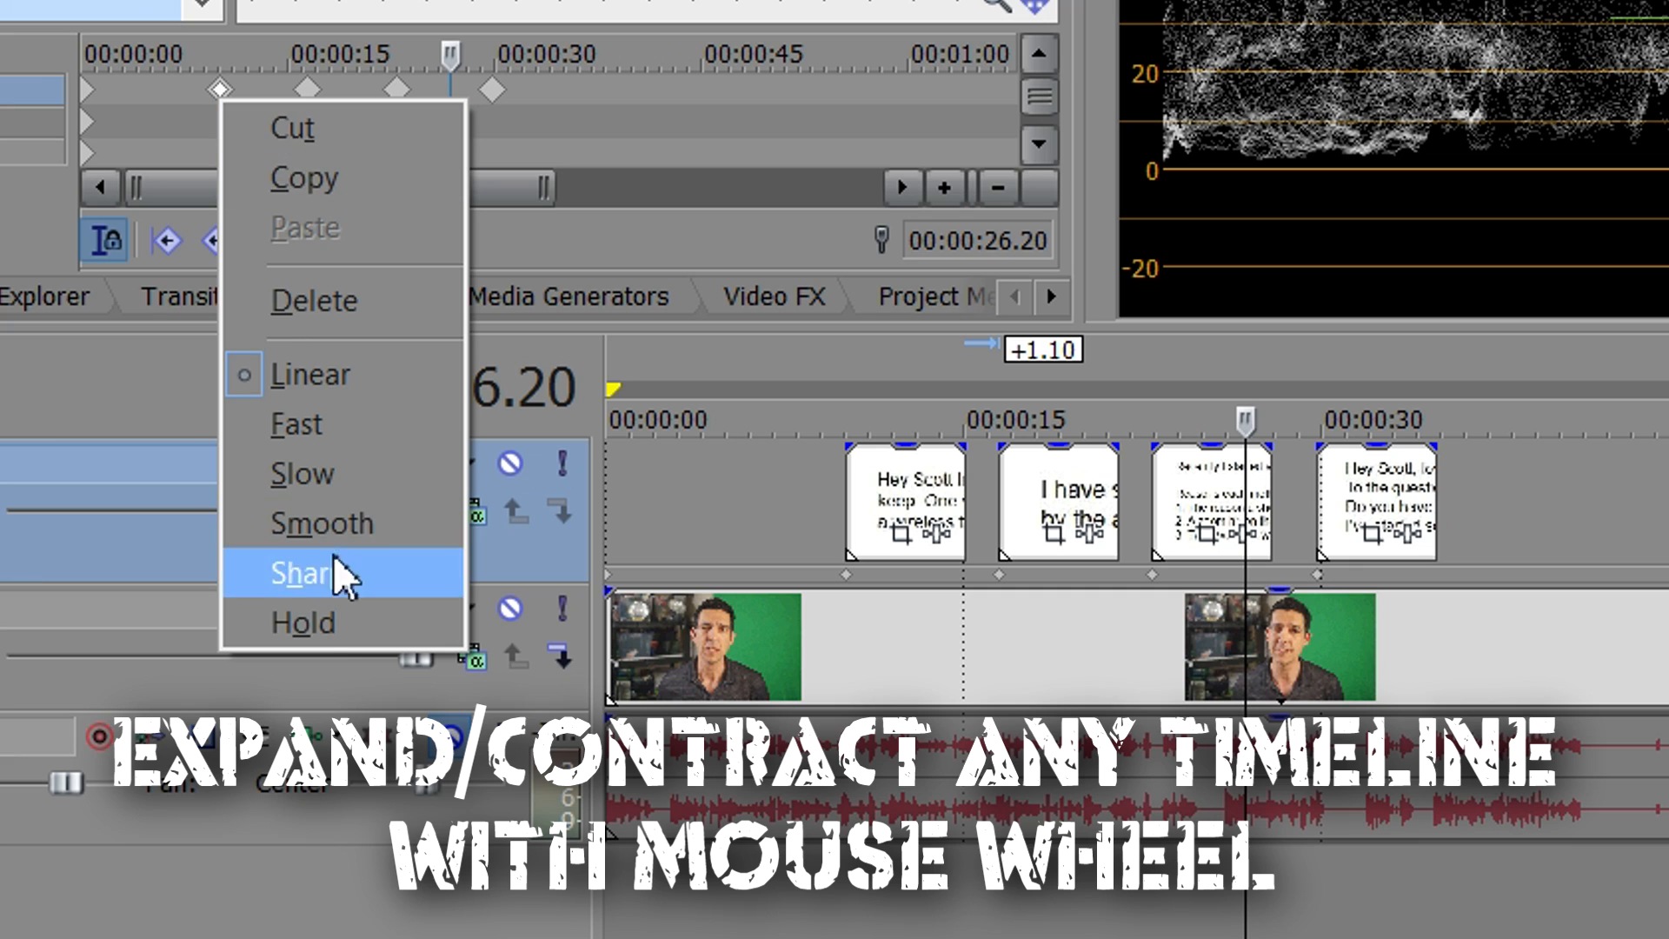
left_click(325, 617)
left_click(308, 89)
left_click(396, 90)
right_click(492, 91)
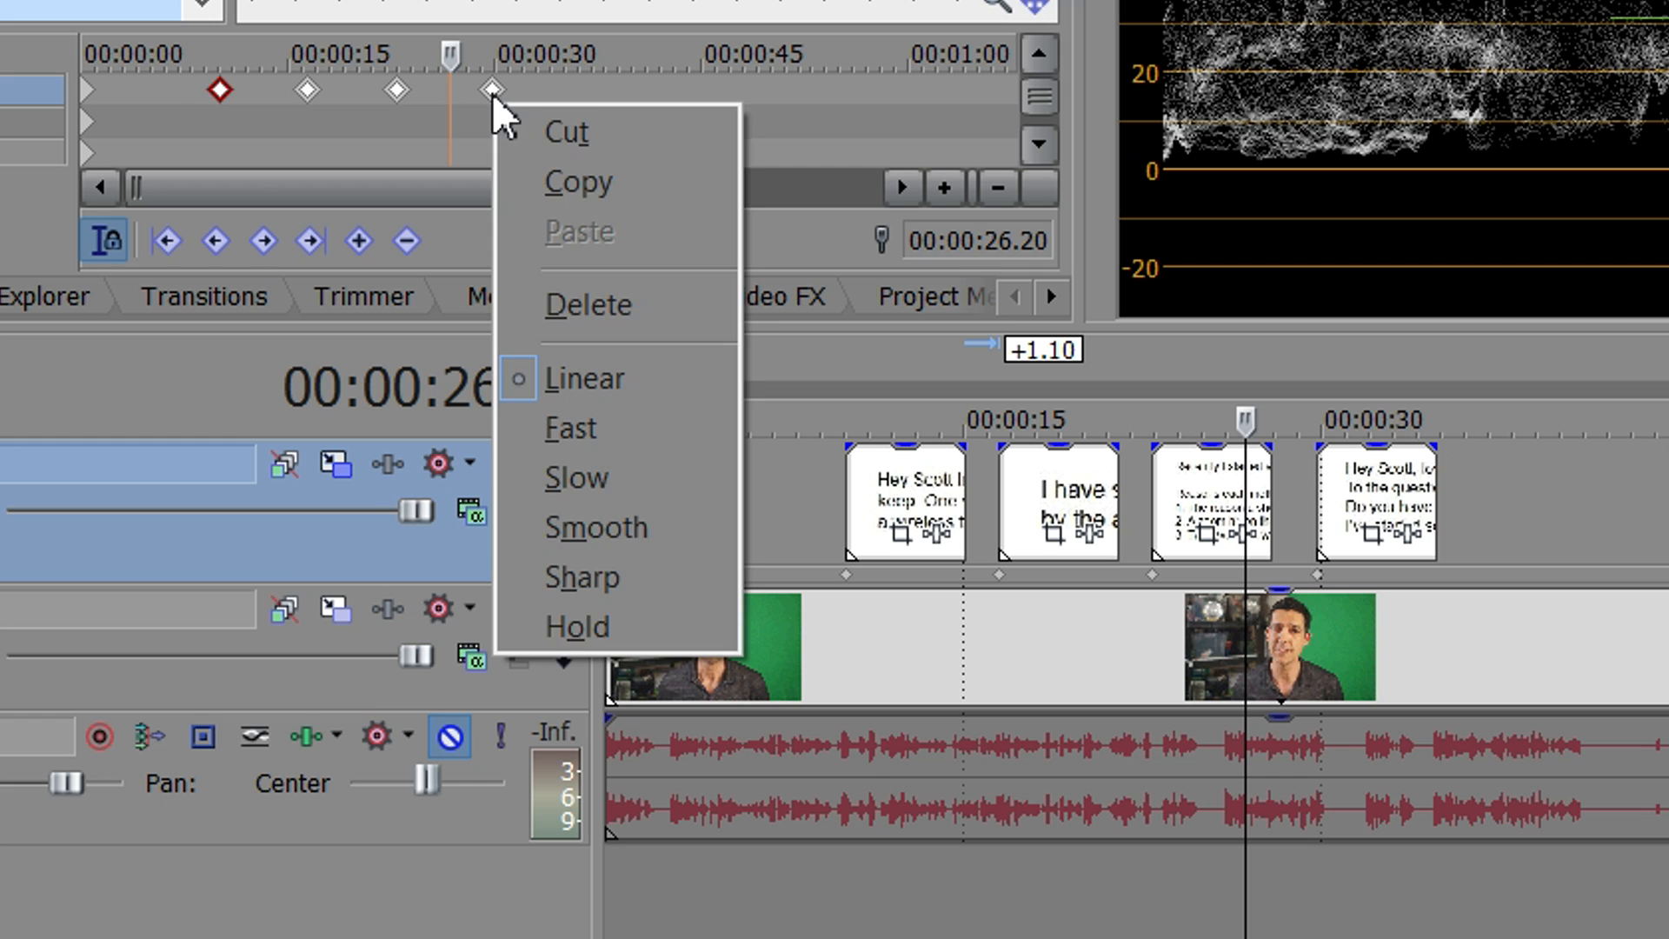
left_click(593, 630)
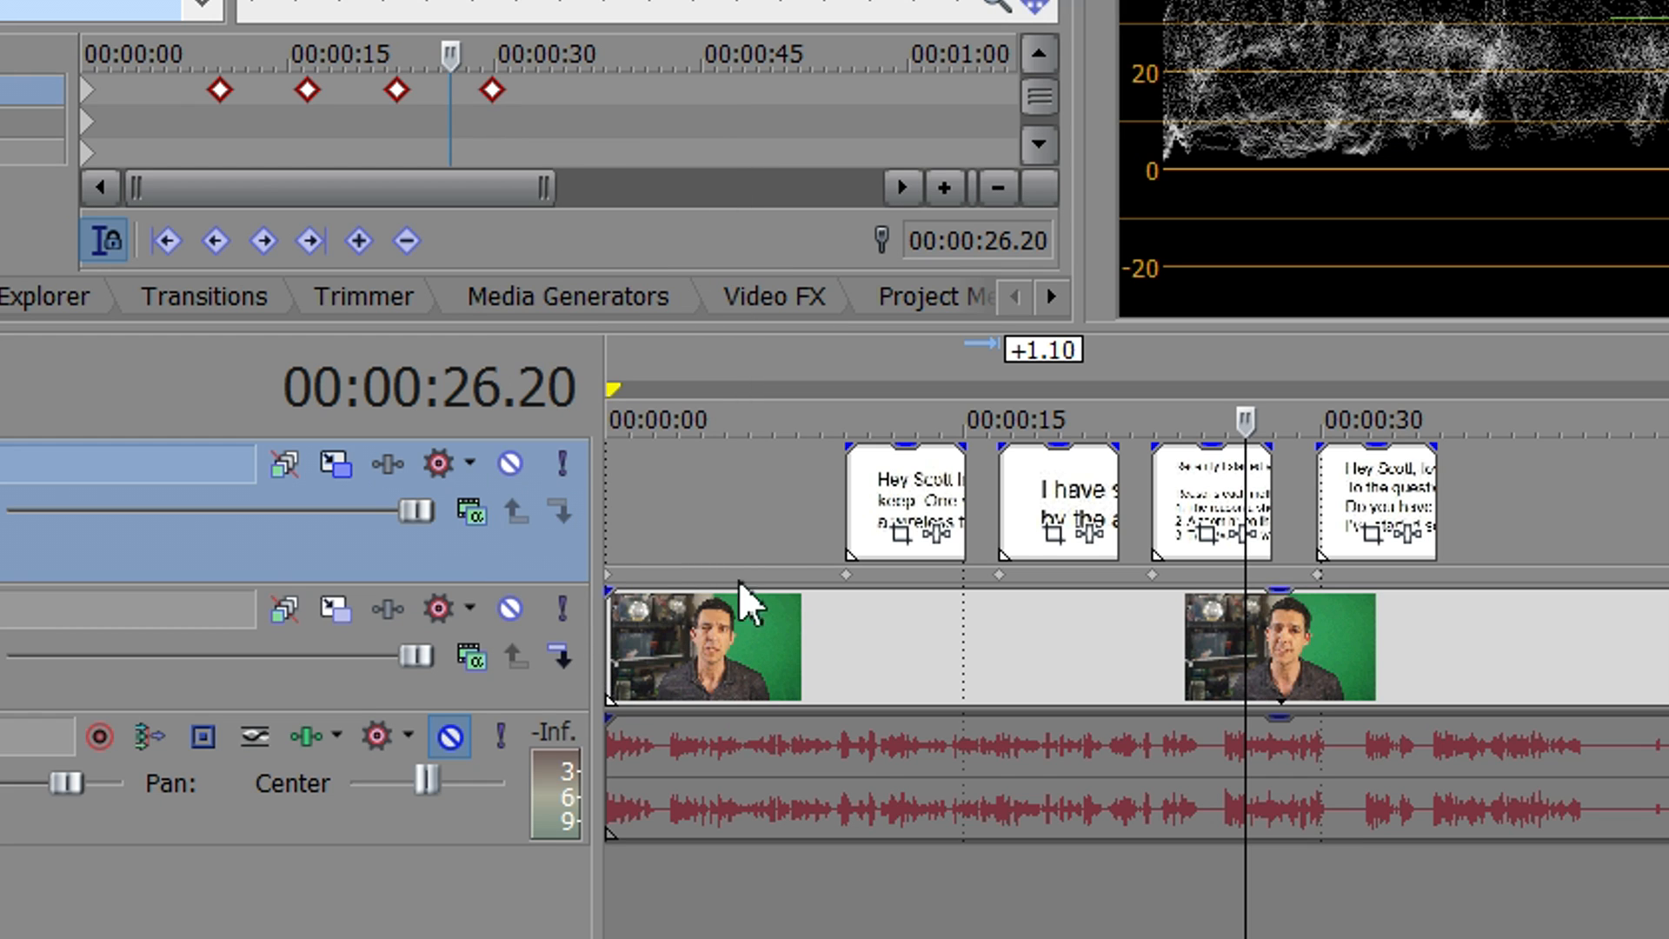
left_click(816, 504)
key("space")
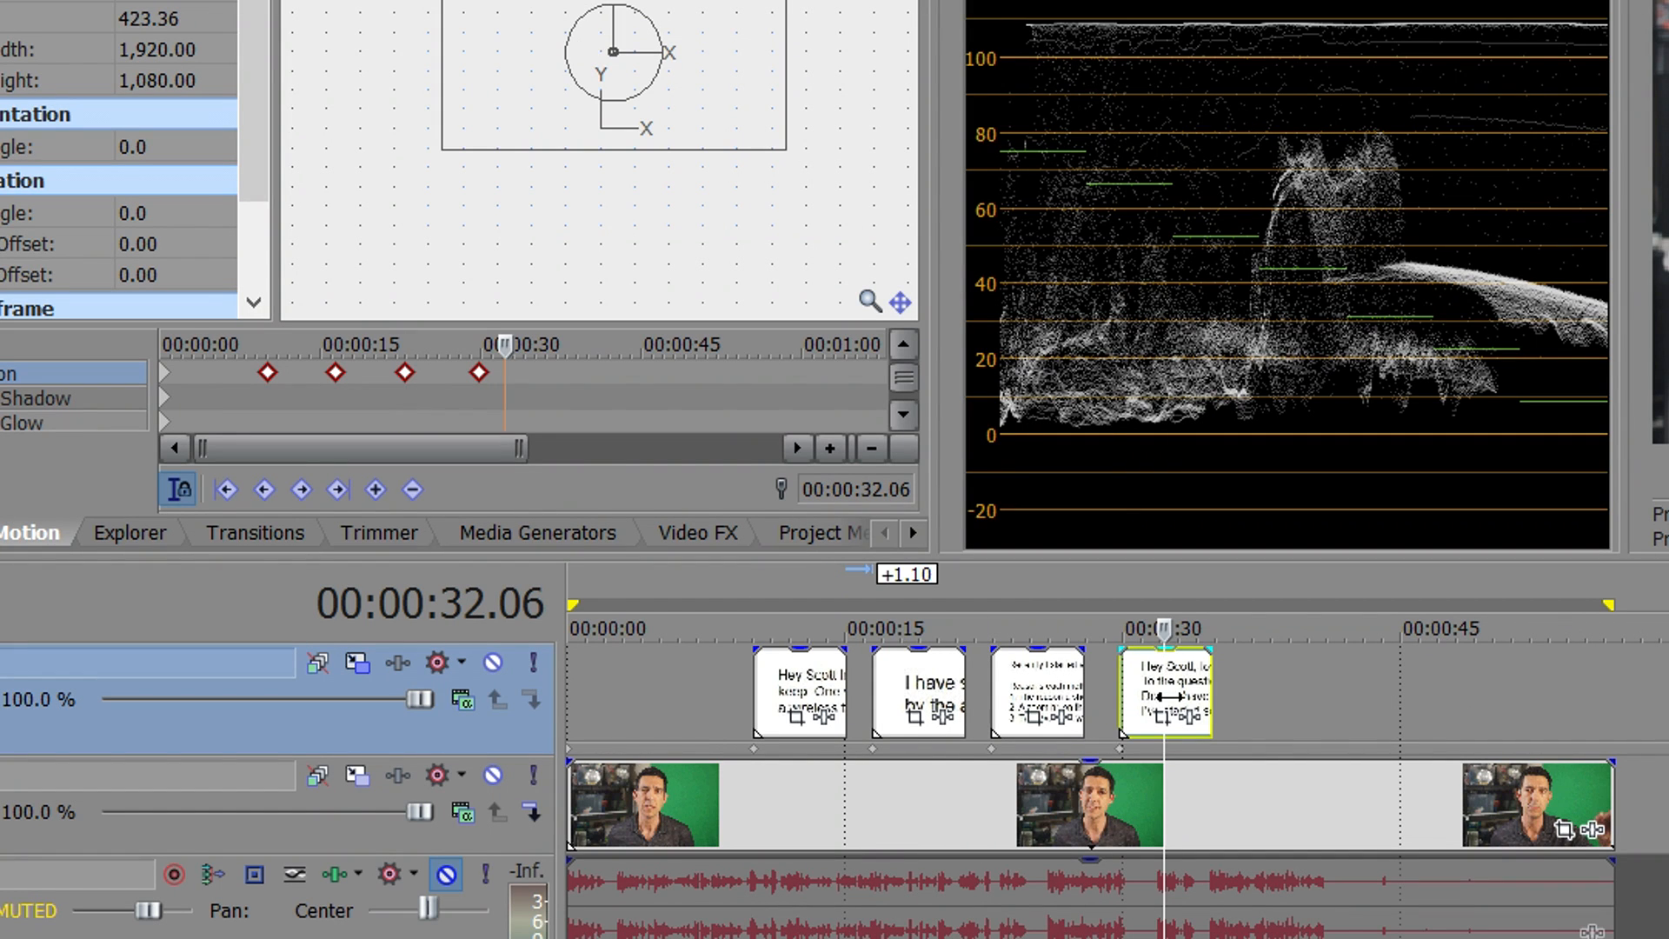
Delete the last three image events and set the remaining image's position keyframe to Linear.
left_click_drag(1169, 708, 1026, 708)
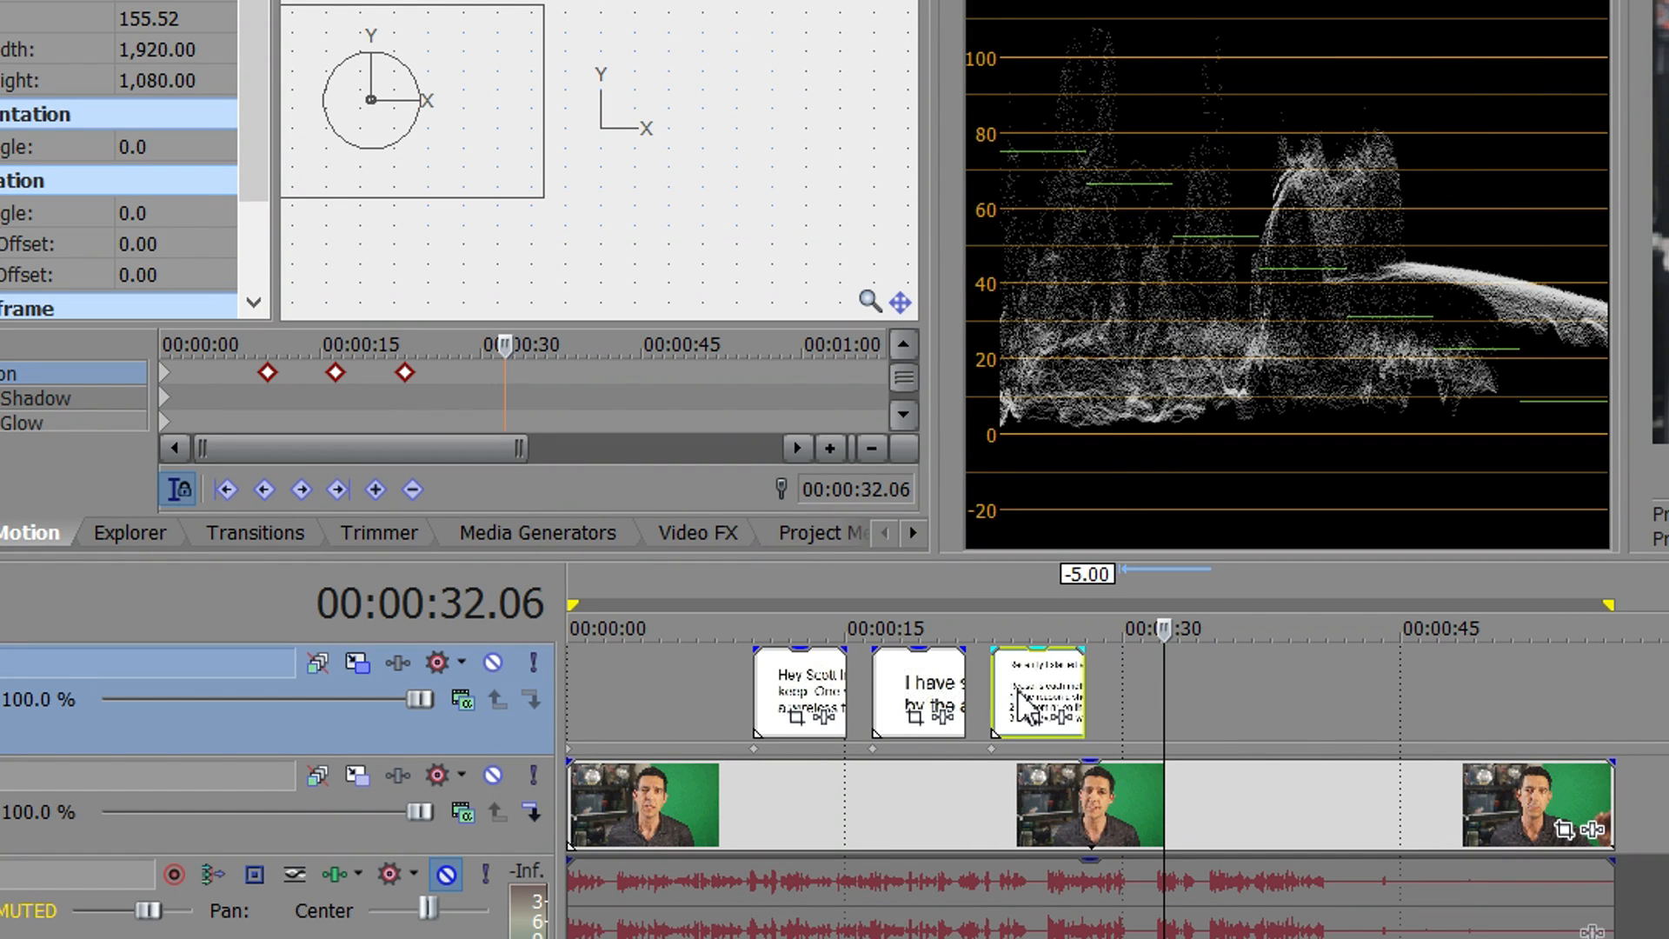
left_click(1018, 690)
key("Delete")
left_click(916, 683)
key("Delete")
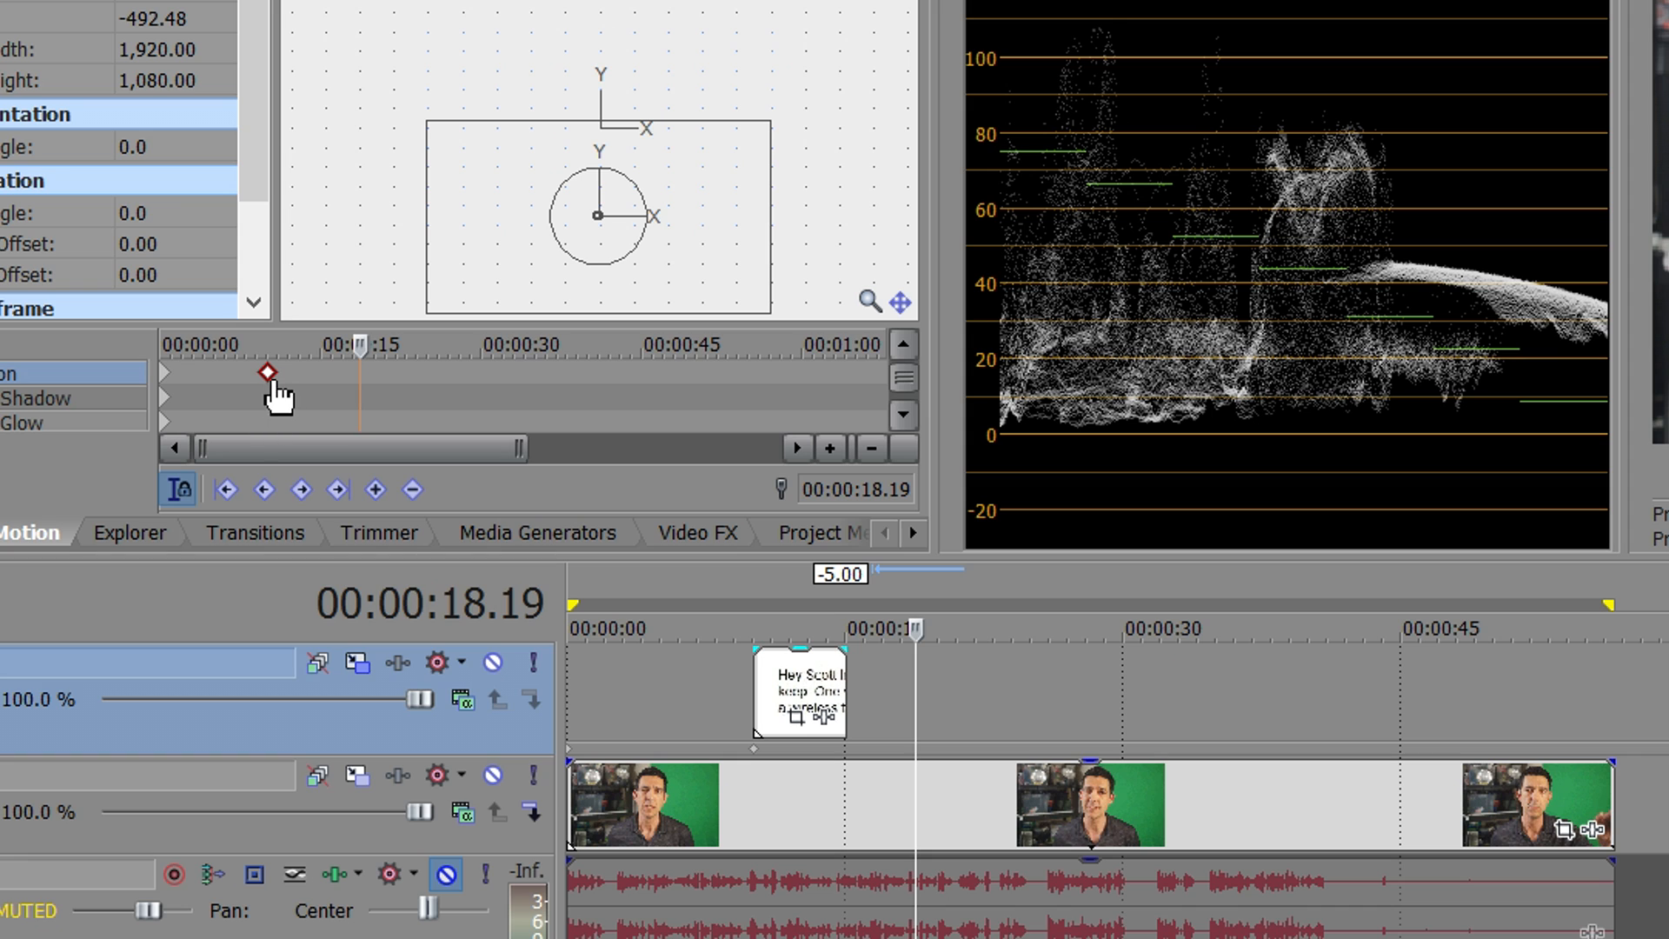
right_click(268, 375)
left_click(305, 582)
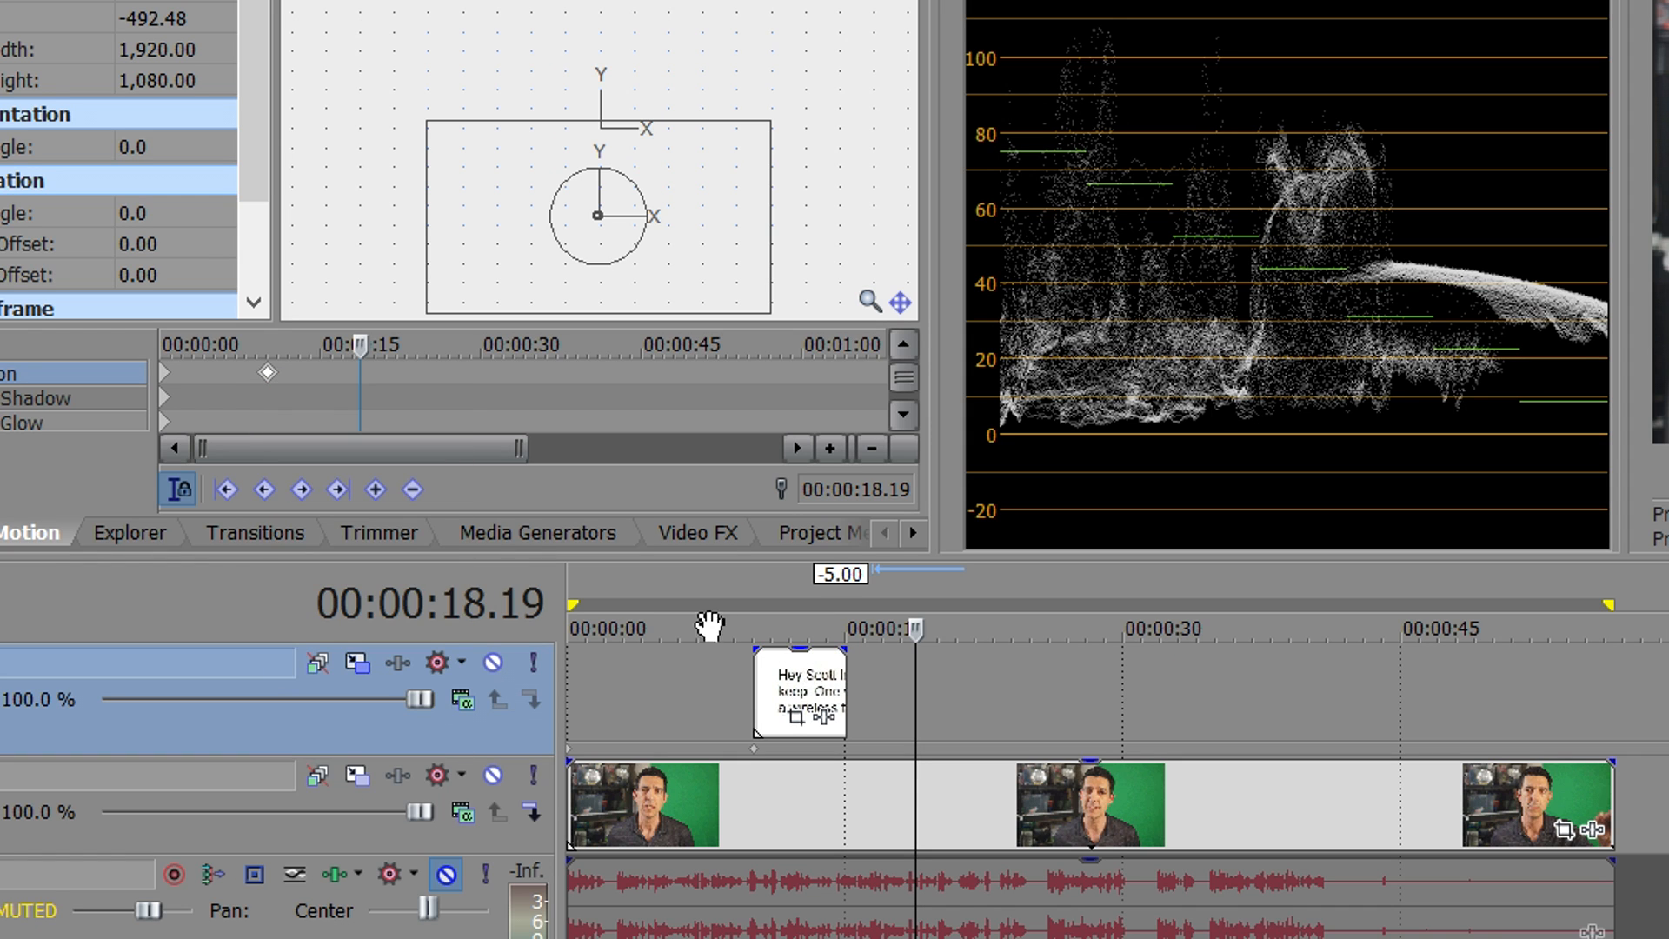
Try to keyframe a new track position at the end of the remaining image event, at 00:00:15.01.
left_click(752, 685)
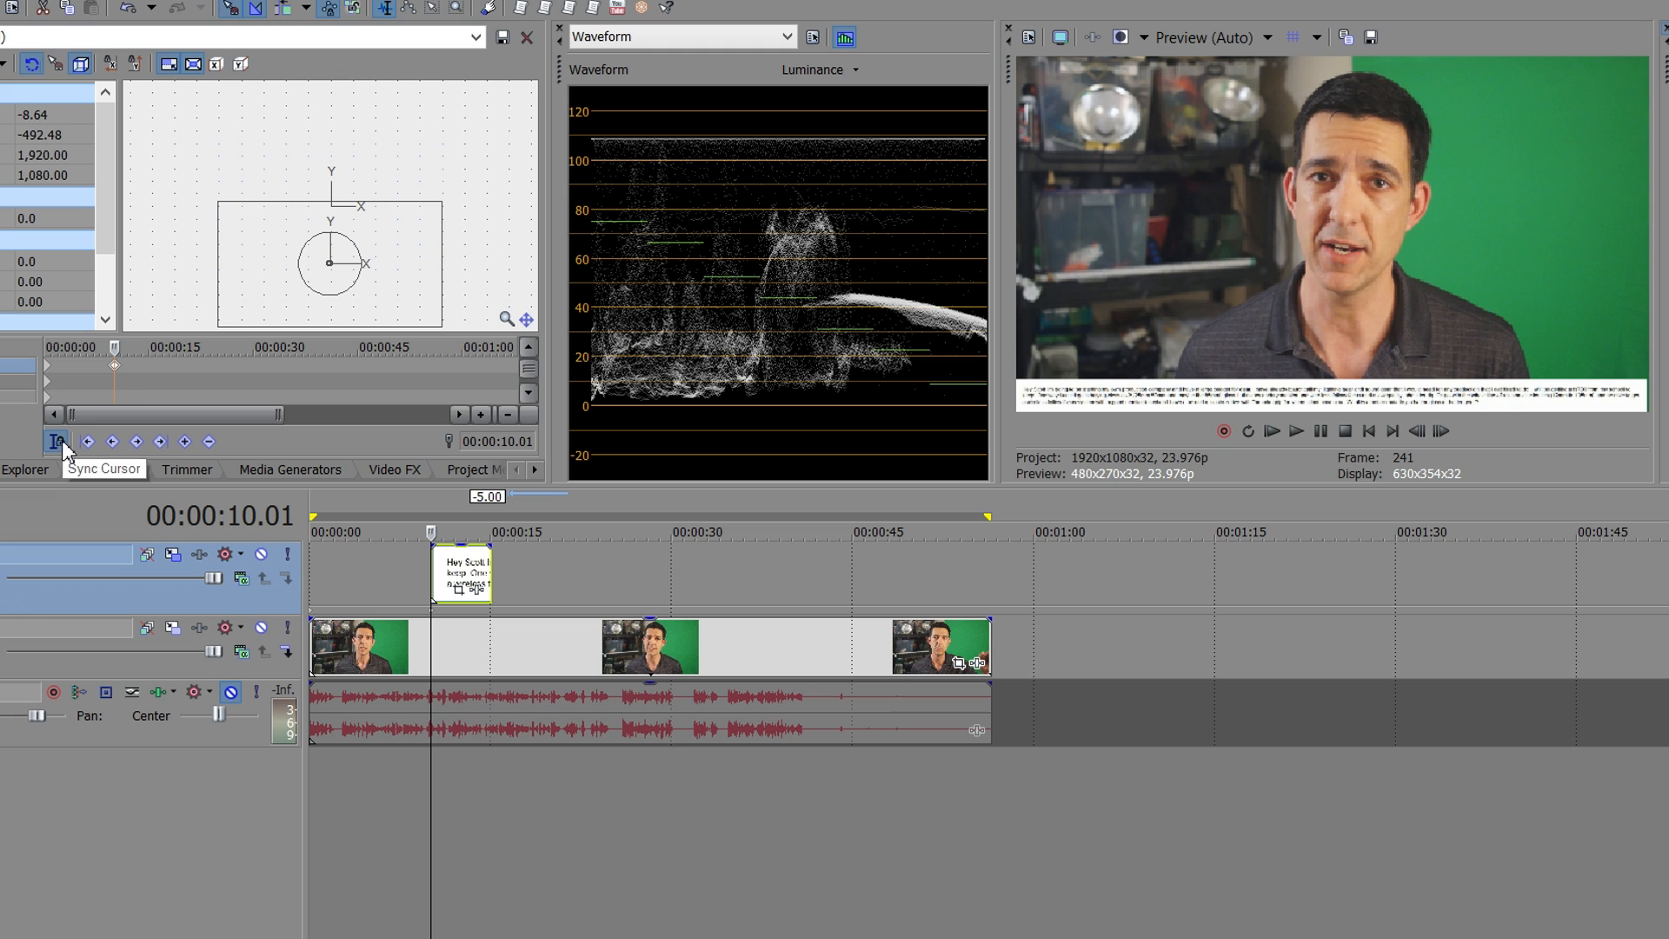
left_click(494, 571)
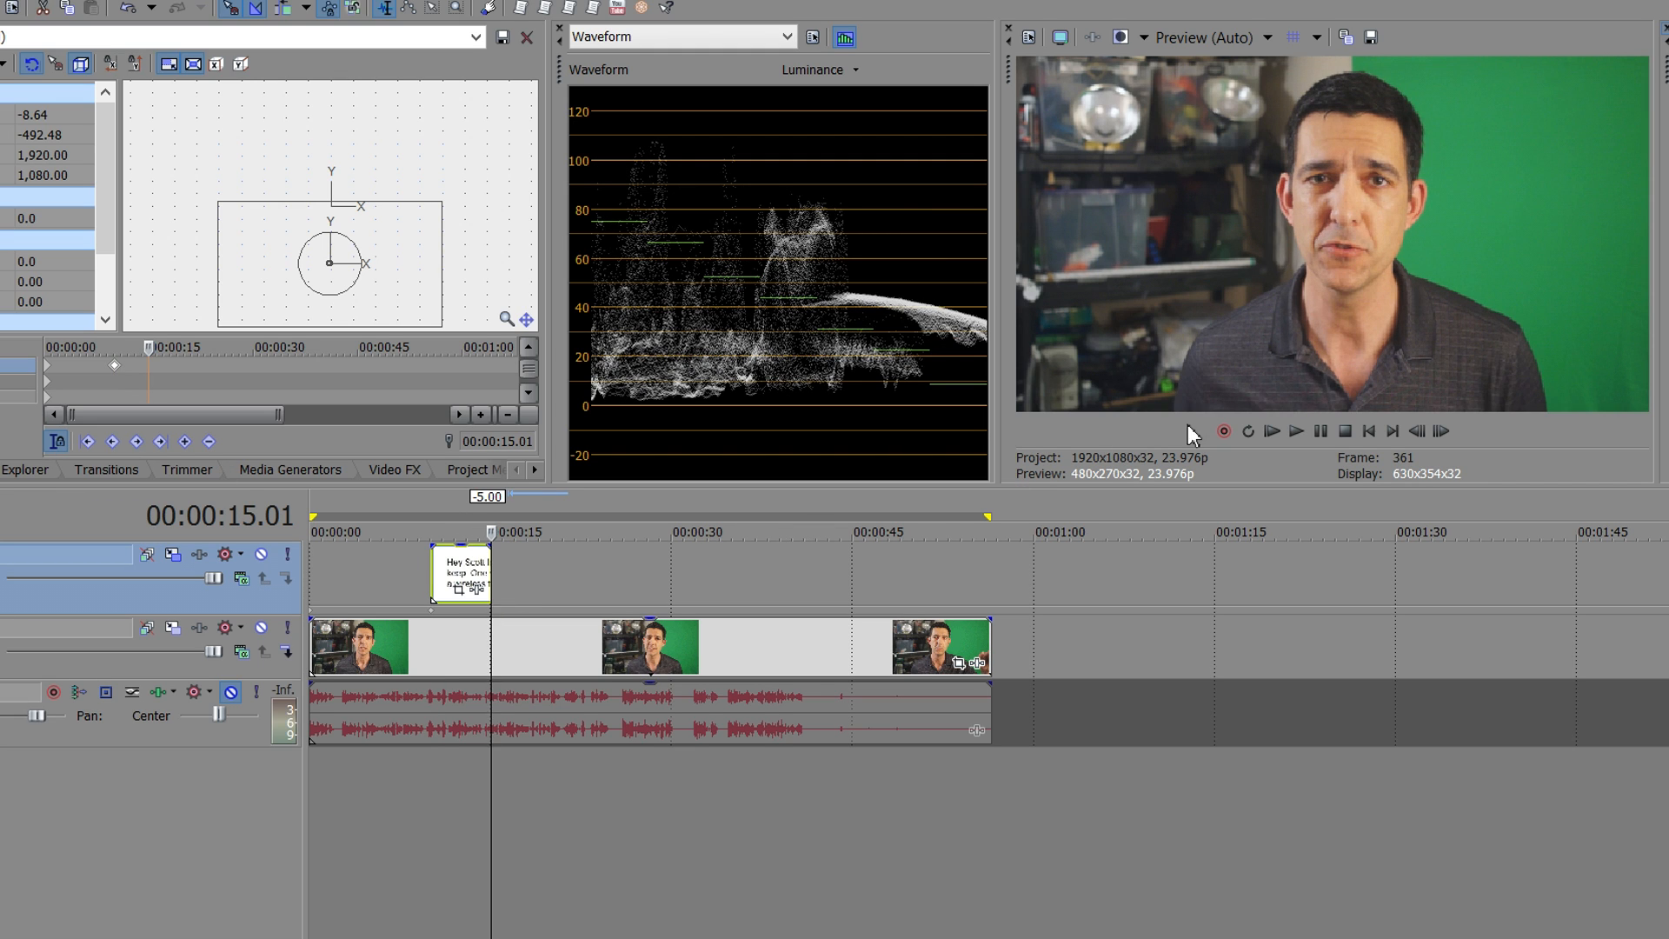
mouse_move(416, 243)
left_mouse_down()
mouse_move(417, 205)
mouse_move(373, 231)
mouse_move(409, 215)
left_mouse_up()
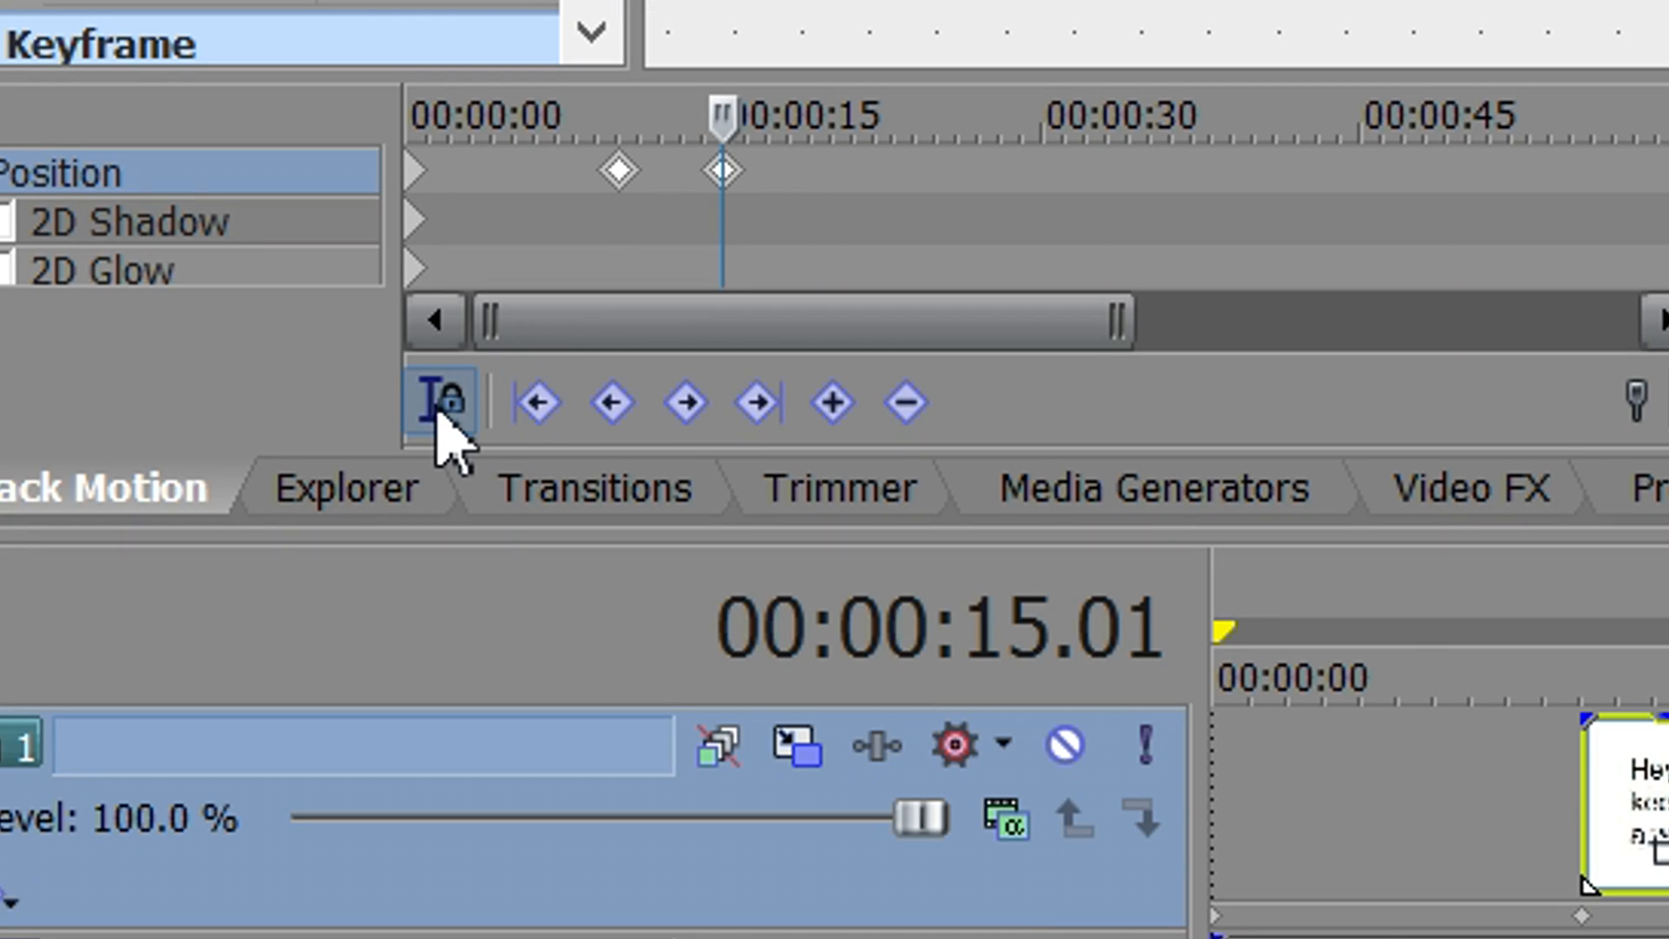
Turn off Sync Cursor and delete the position keyframe at the end of the image event.
left_click(725, 170)
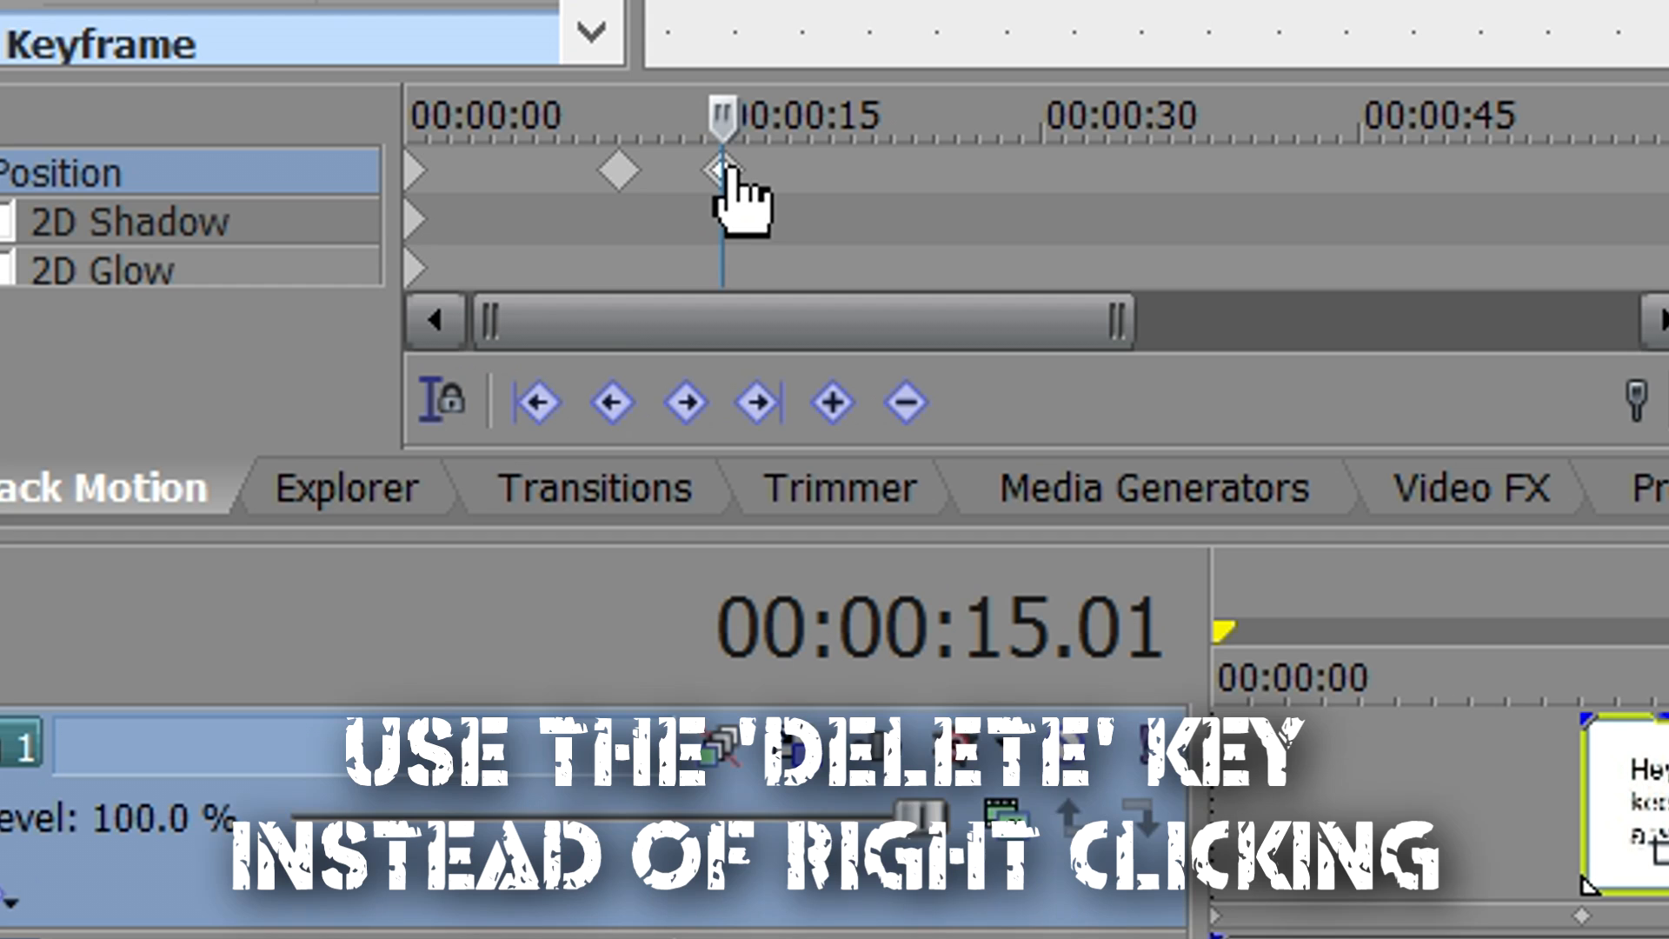
key("Delete")
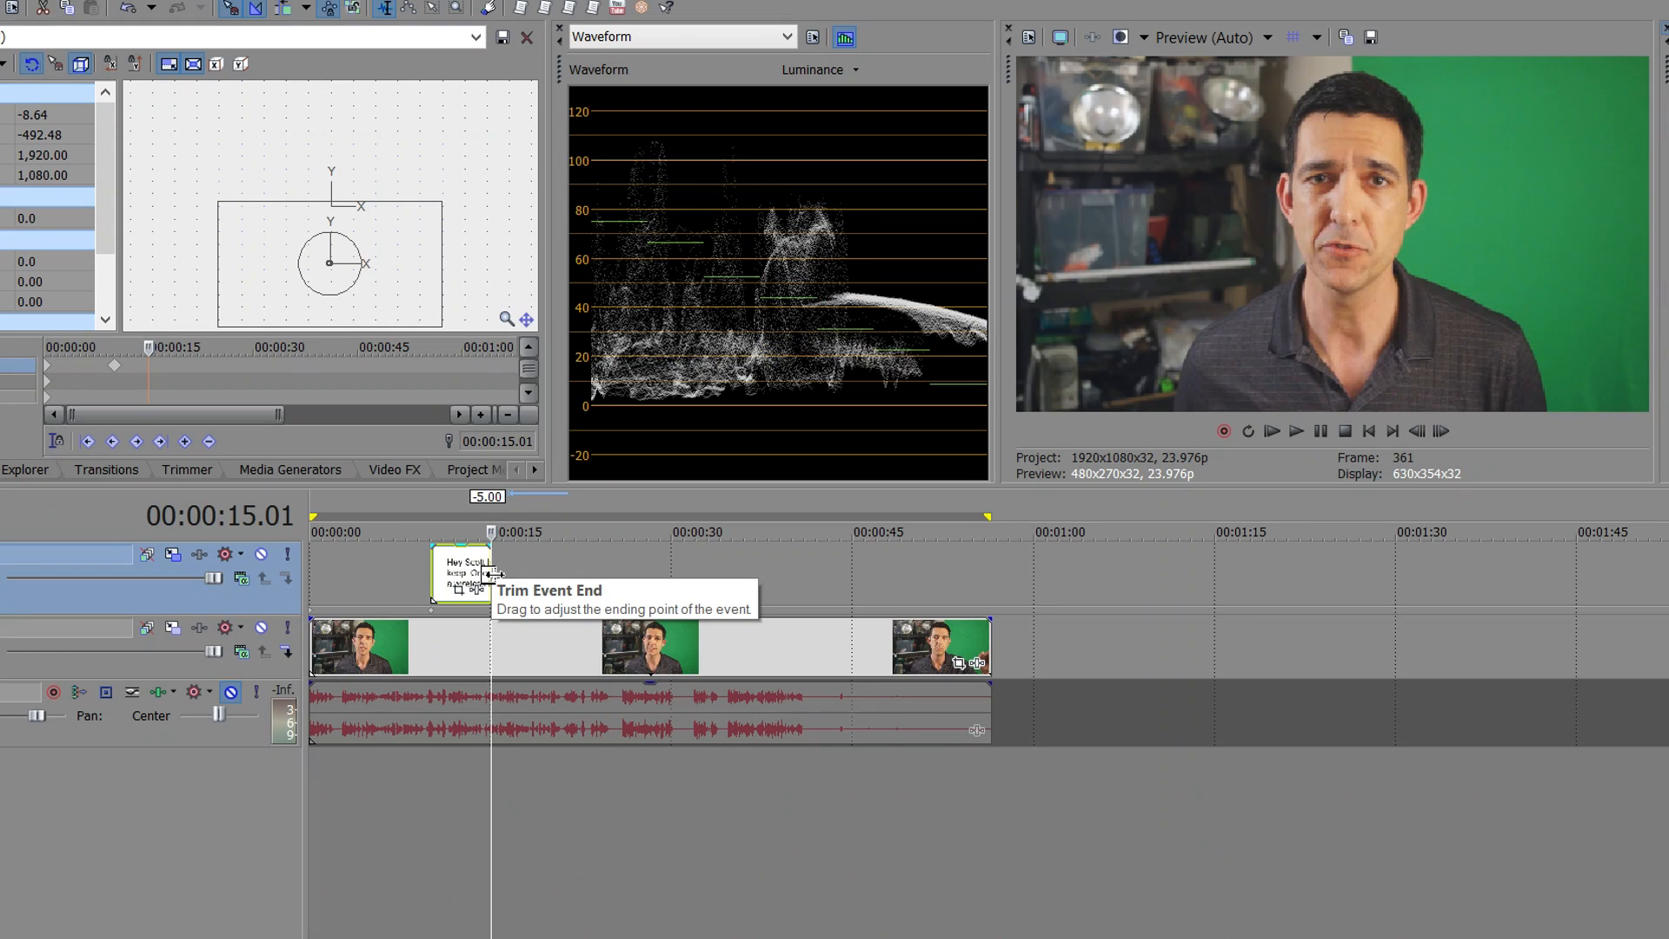
With the timeline one frame before the image's end, keyframe its position at X 630.72, Y 207.36 and play back the motion.
key("Left")
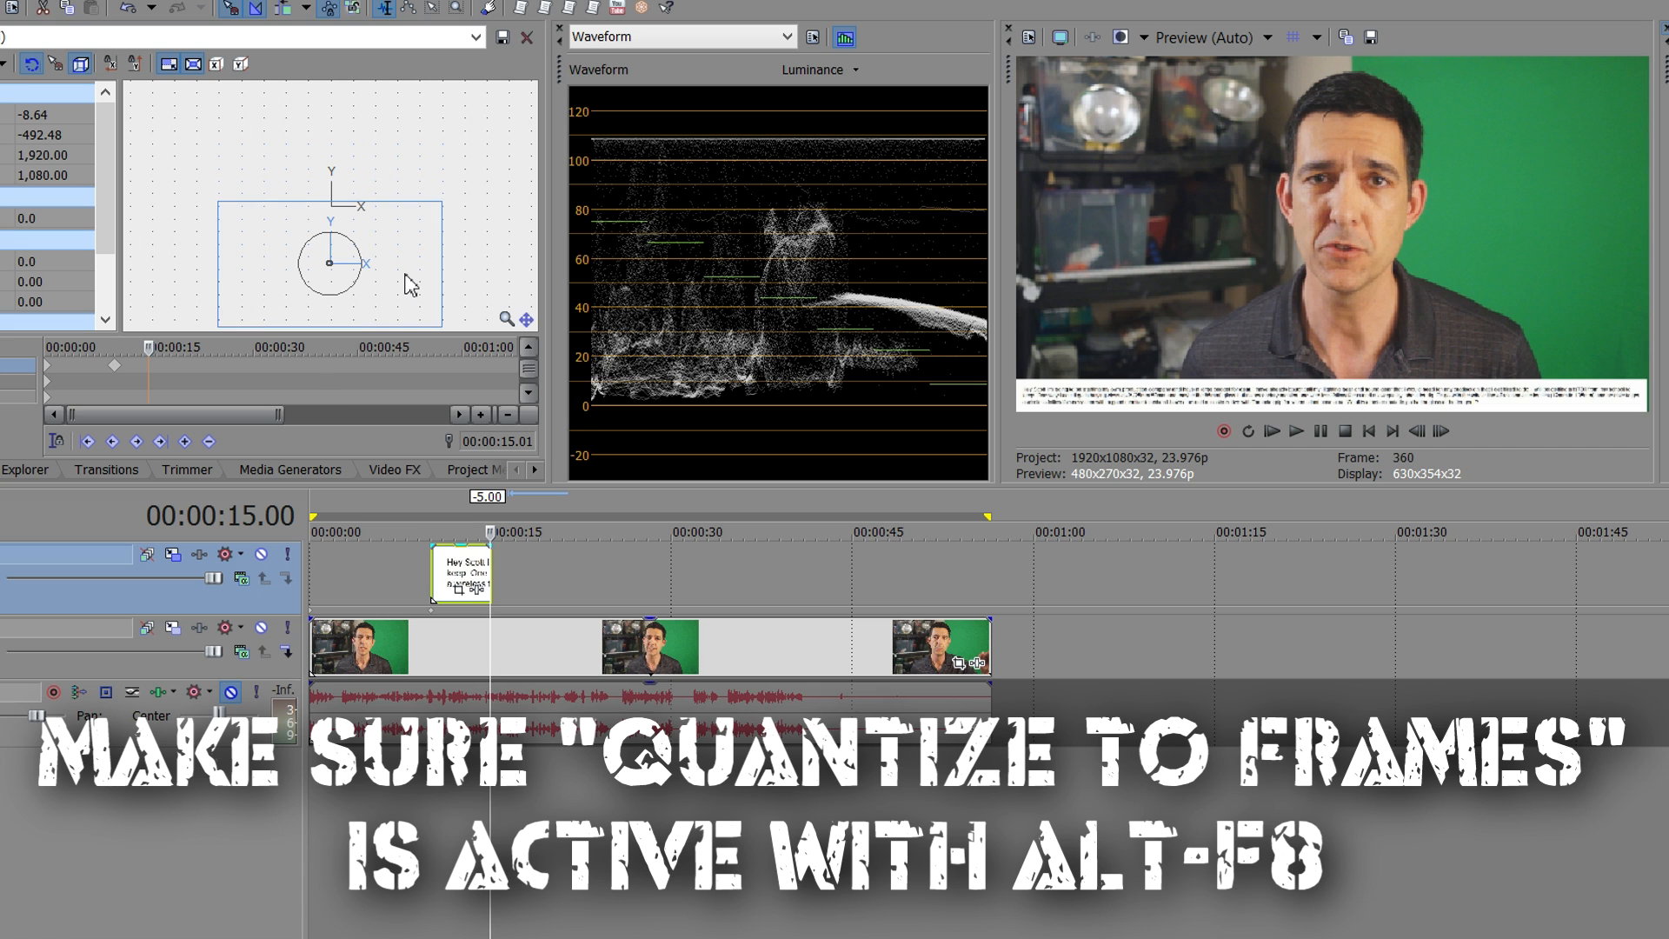
left_click_drag(403, 269, 483, 199)
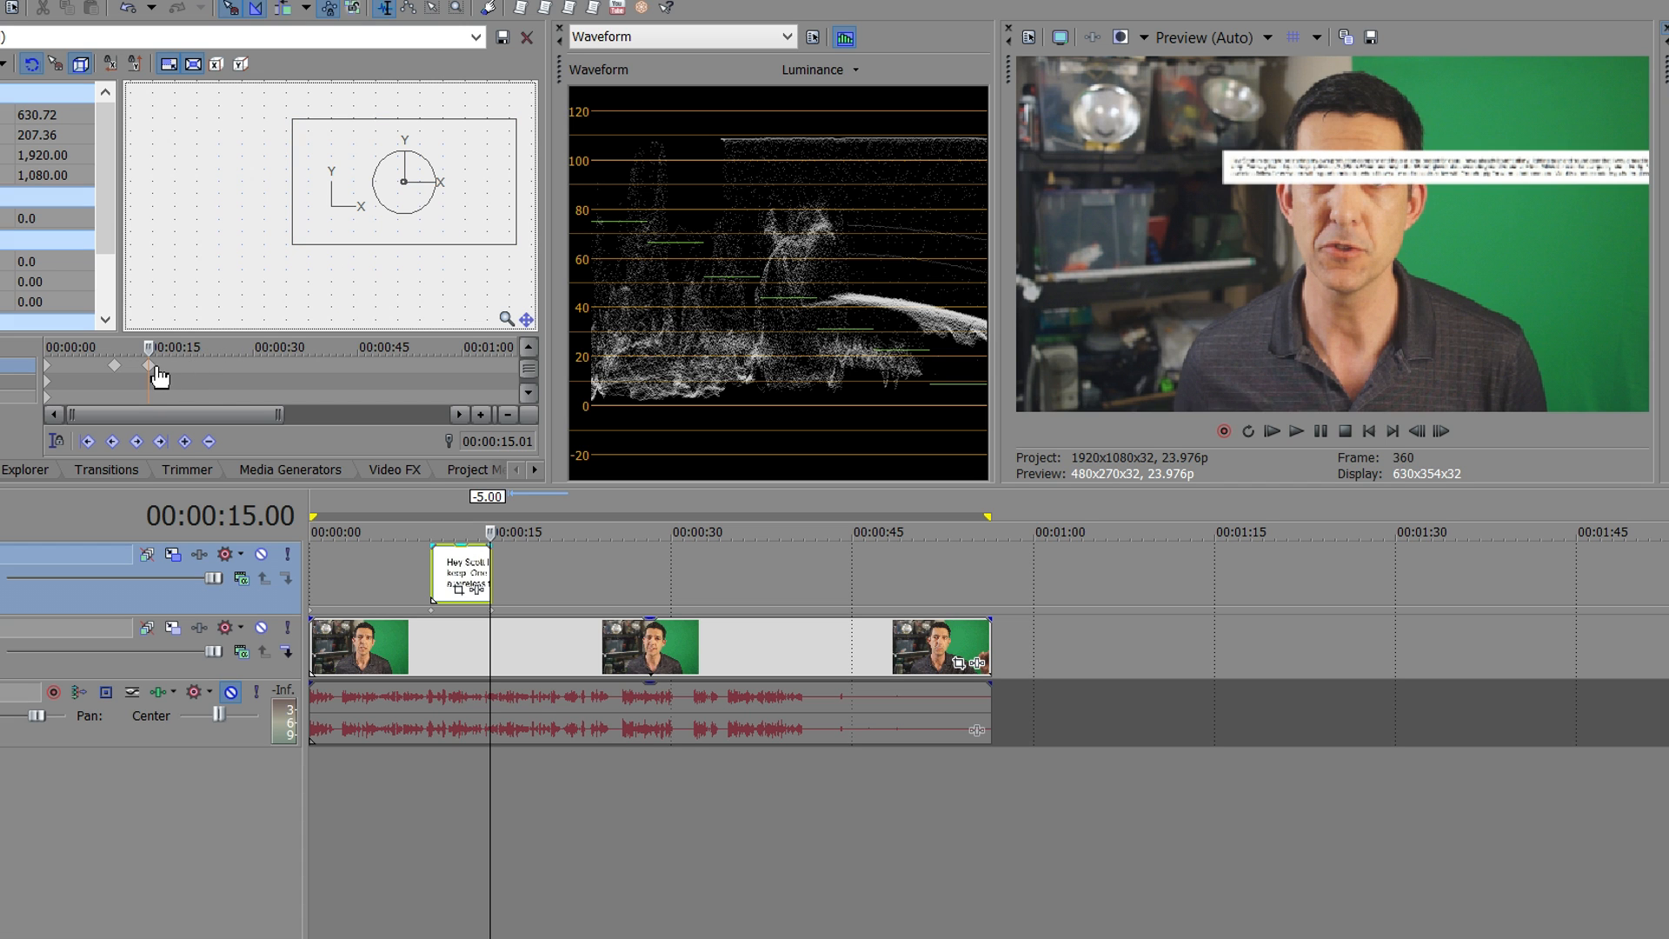
left_click(418, 575)
key("space")
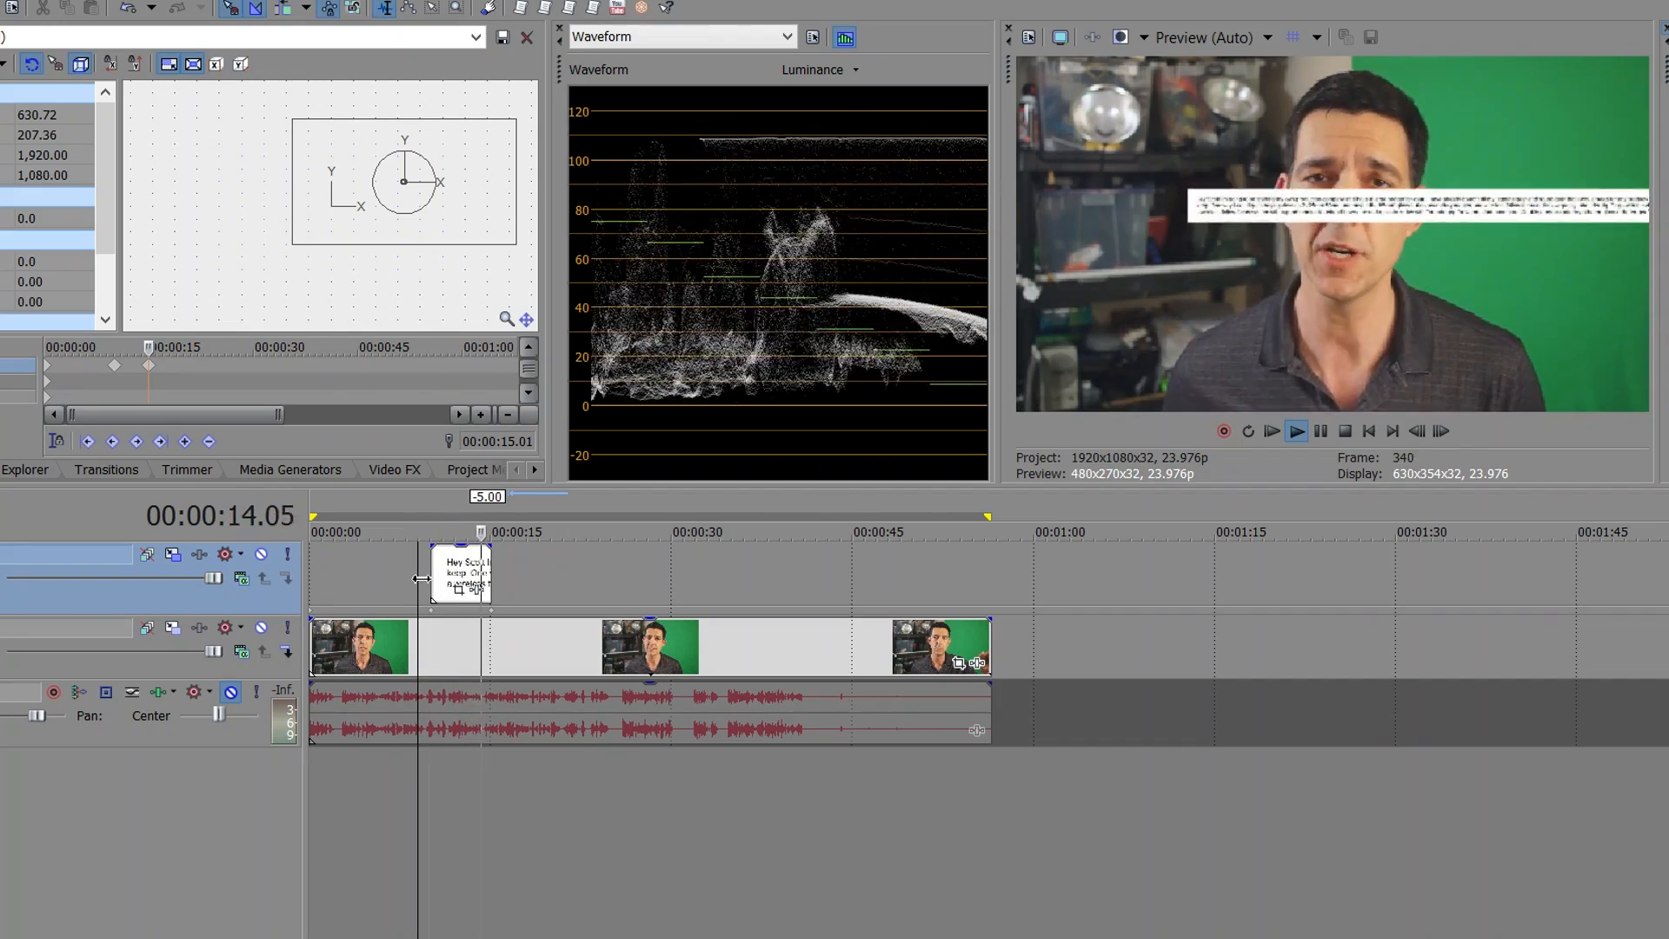
key("Return")
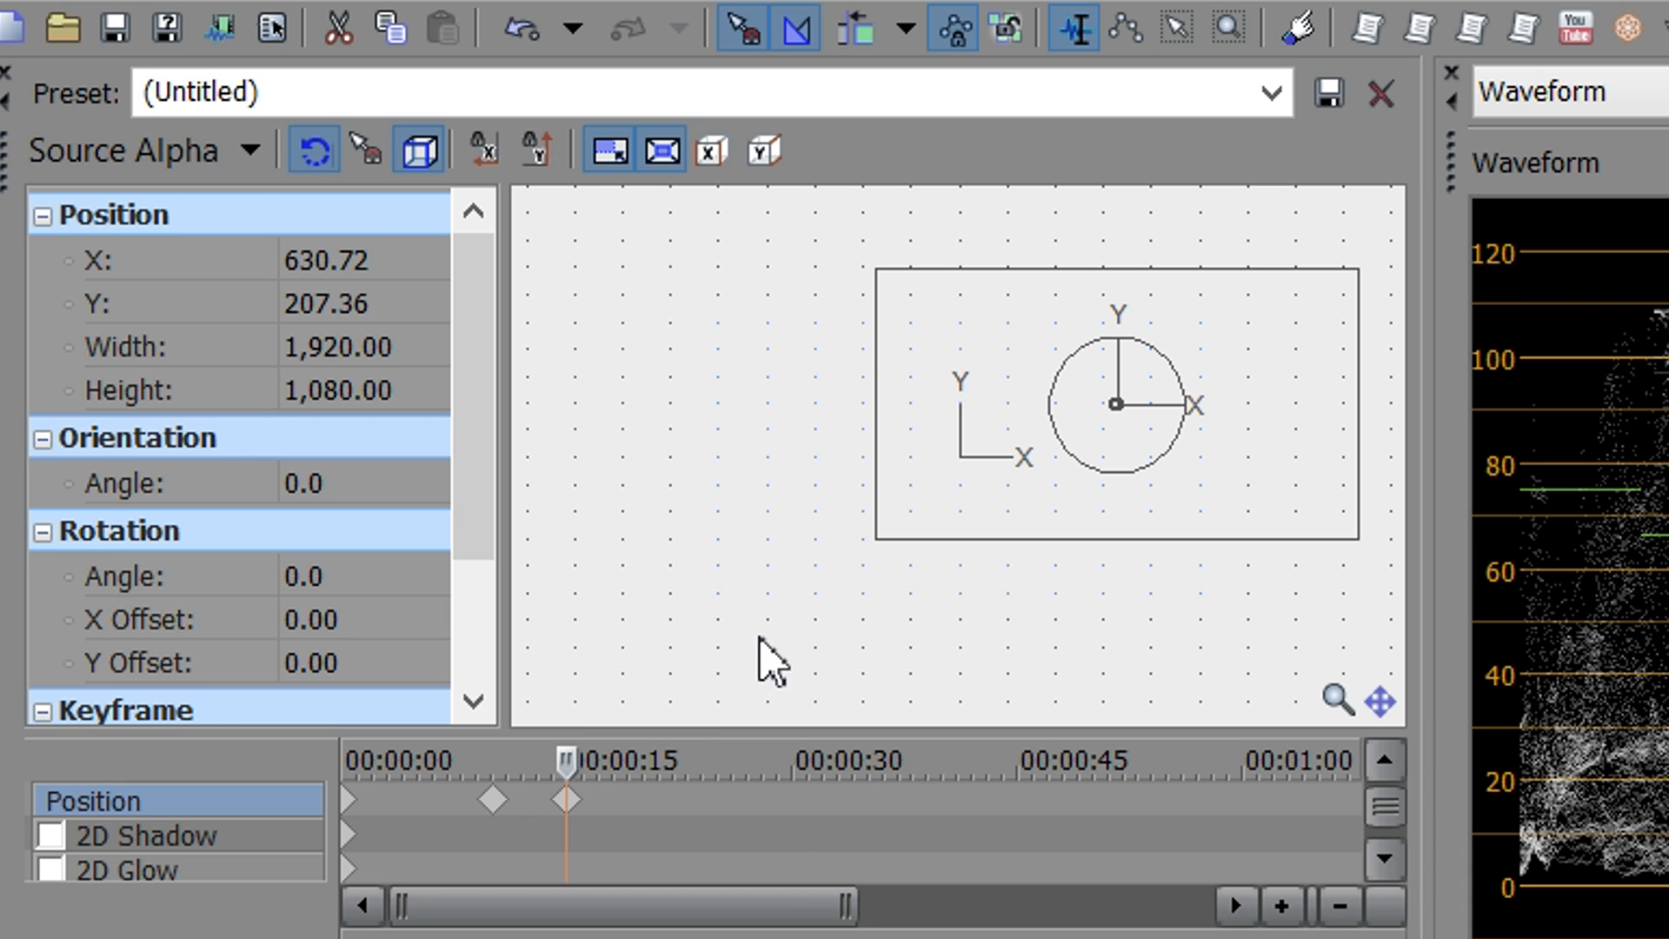
Set the track's composite mode to 3D Source Alpha and rotate the image in 3D to an orientation of about X 58, Y -13, Z 63.
left_click(252, 155)
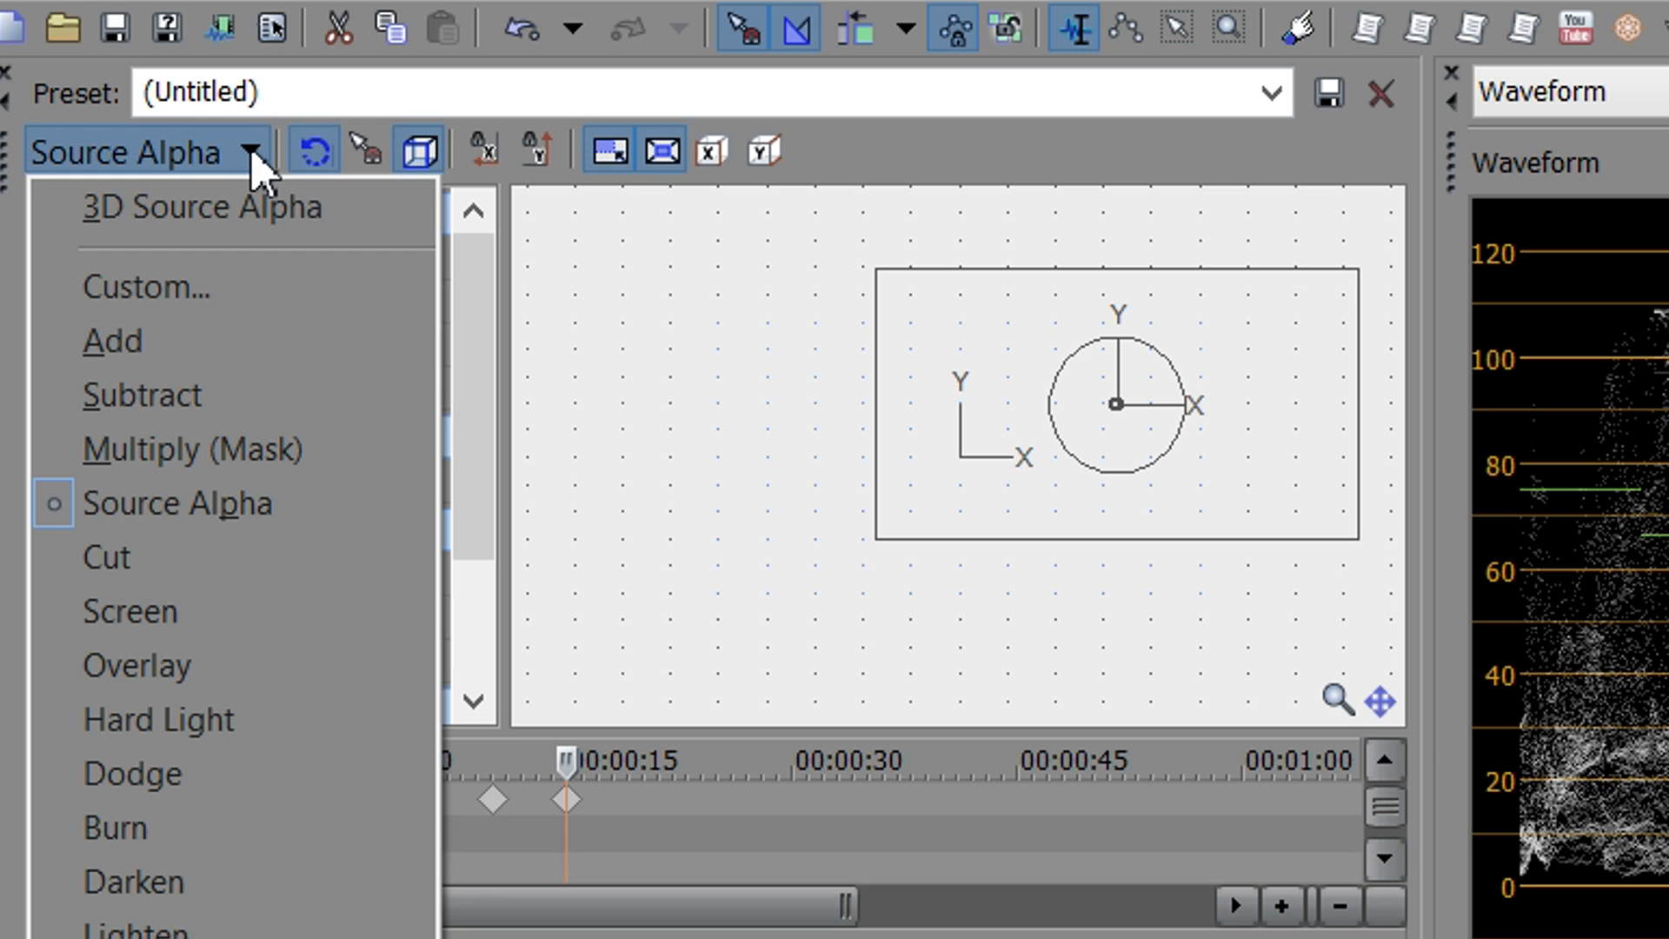
left_click(243, 212)
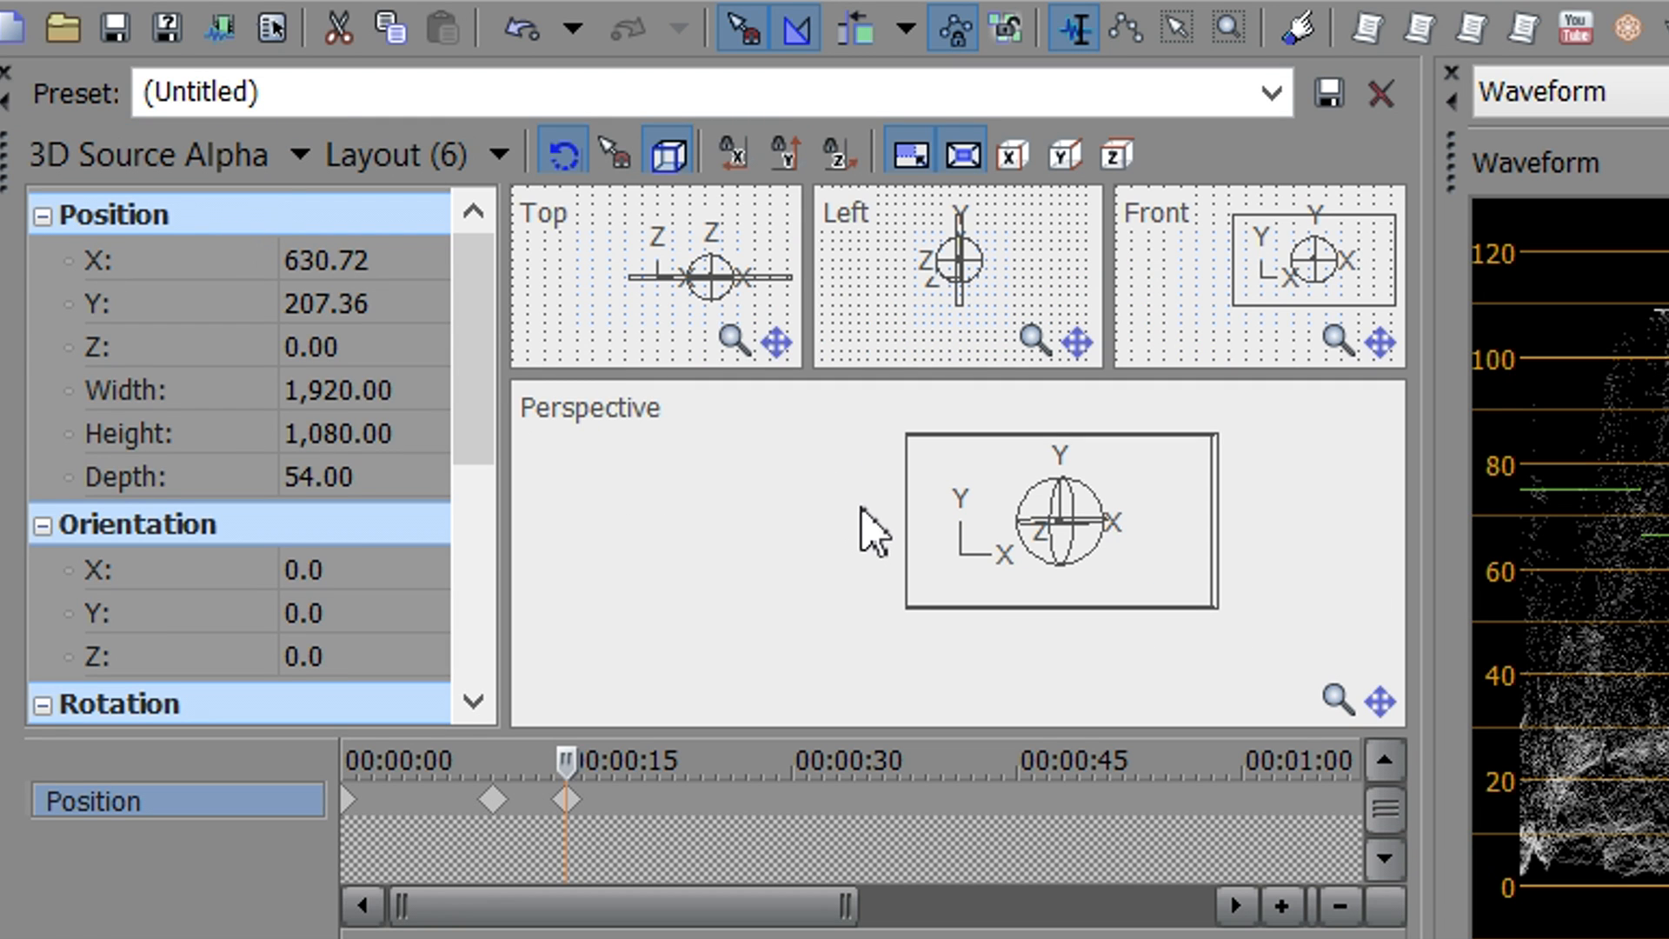
mouse_move(1078, 539)
left_mouse_down()
mouse_move(1080, 559)
mouse_move(1057, 561)
left_mouse_up()
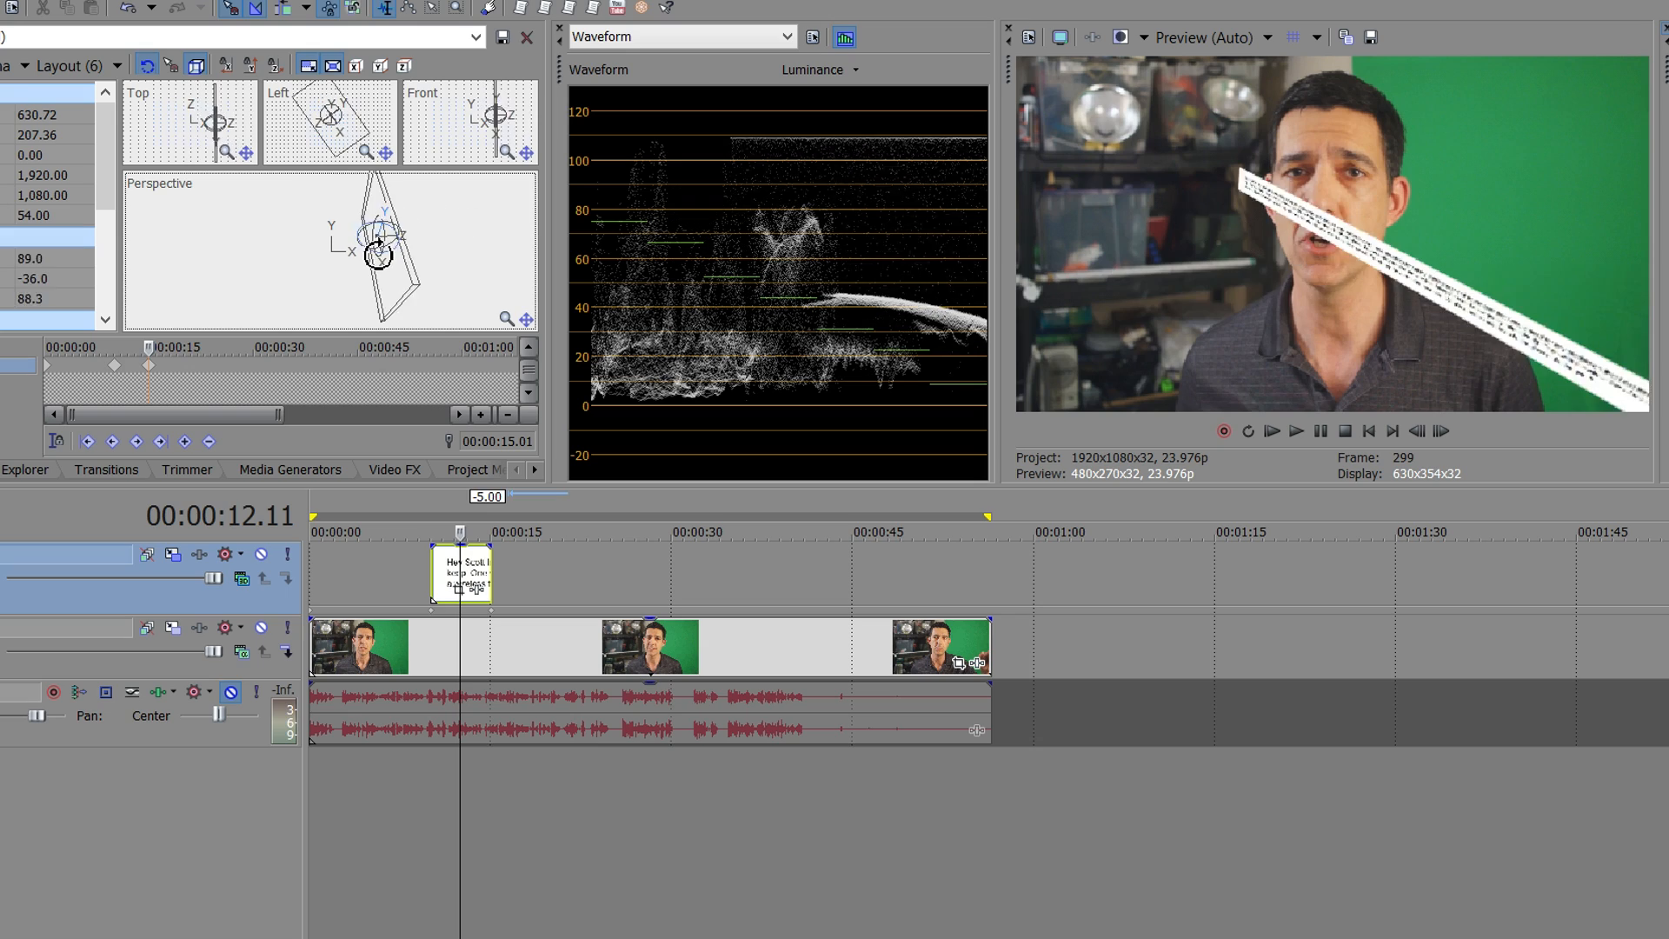
left_click_drag(378, 254, 378, 244)
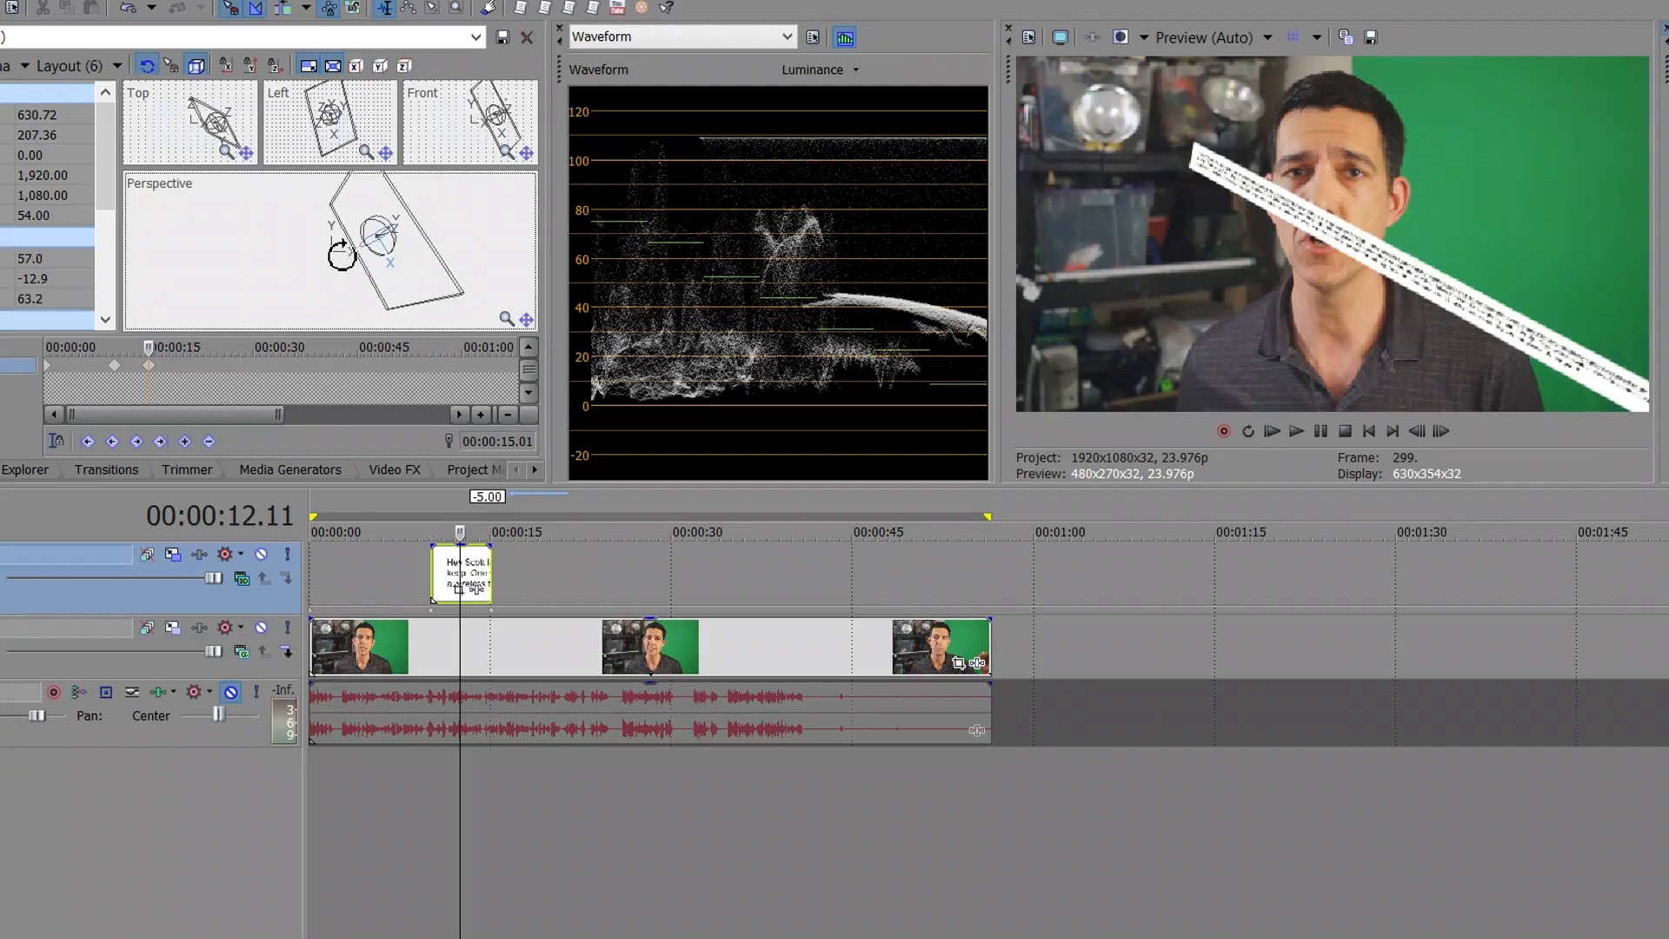
left_click_drag(343, 253, 284, 193)
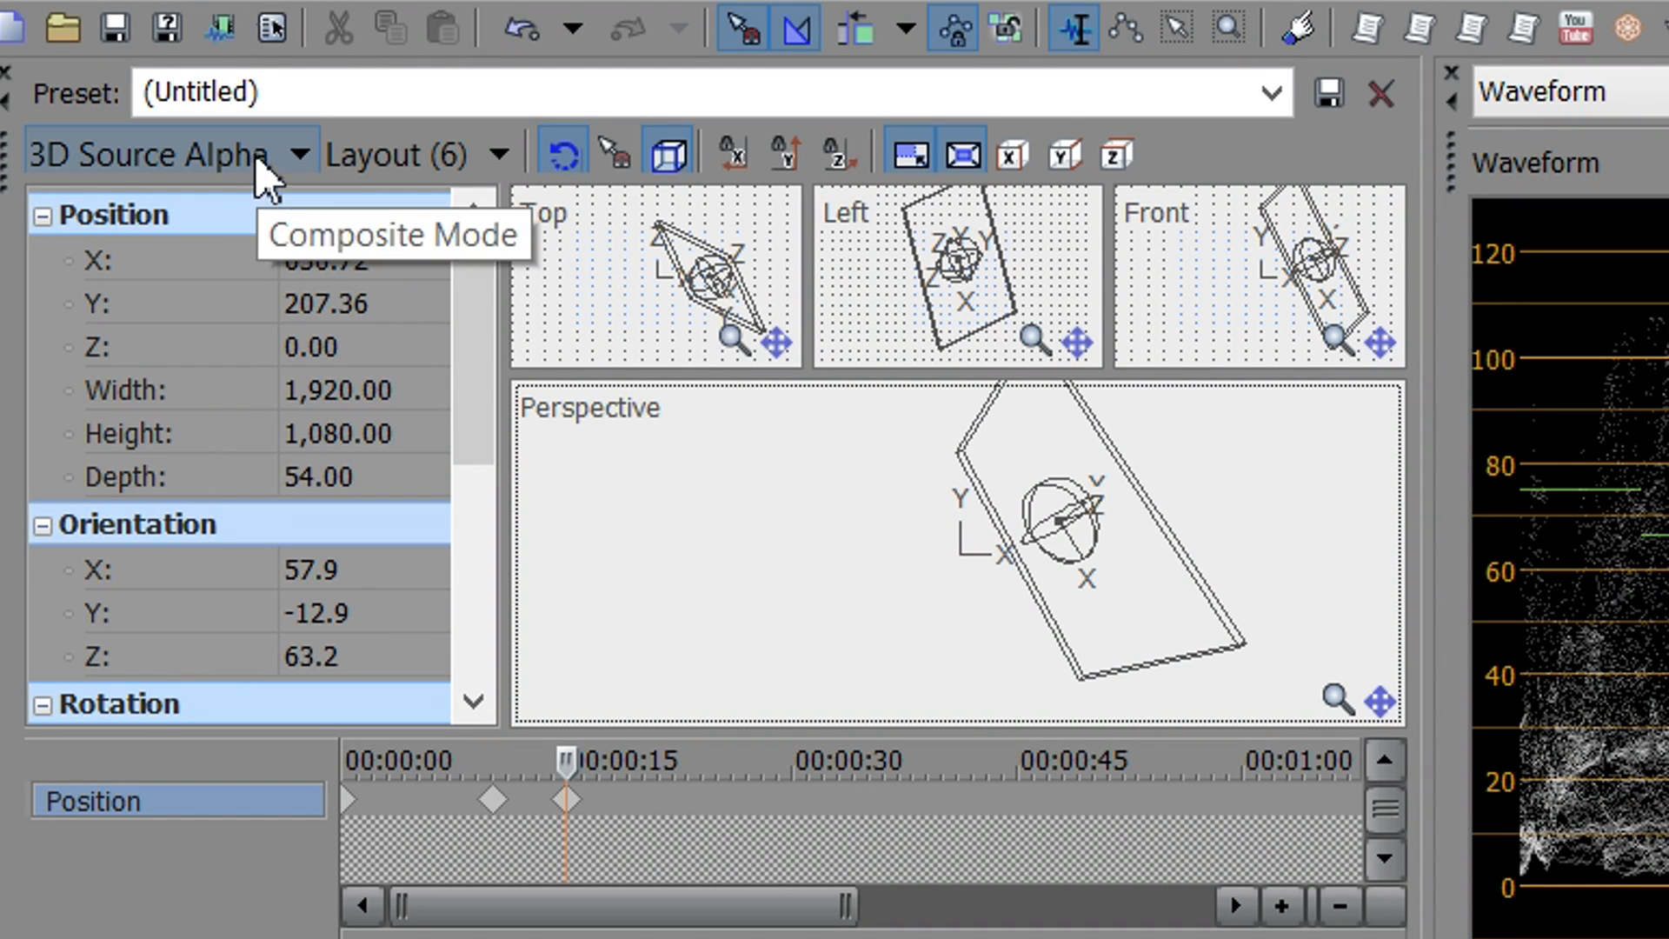
Return the track's composite mode to Source Alpha and apply the (Default) preset to reset the current keyframe's position and orientation.
left_click(293, 165)
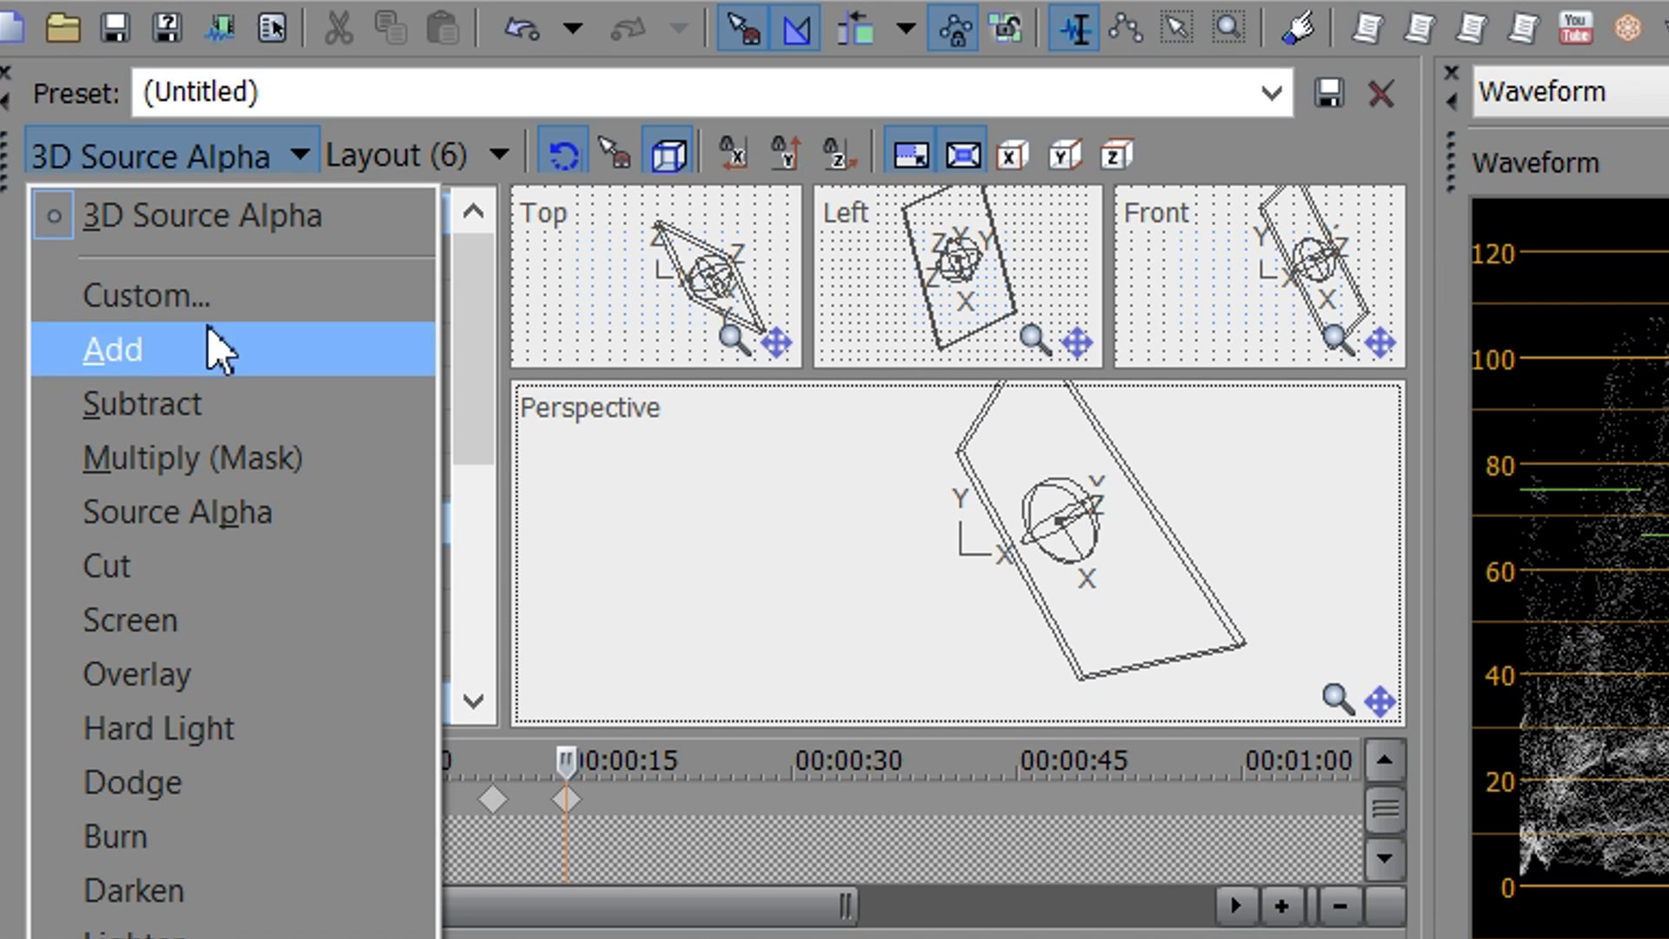
left_click(217, 513)
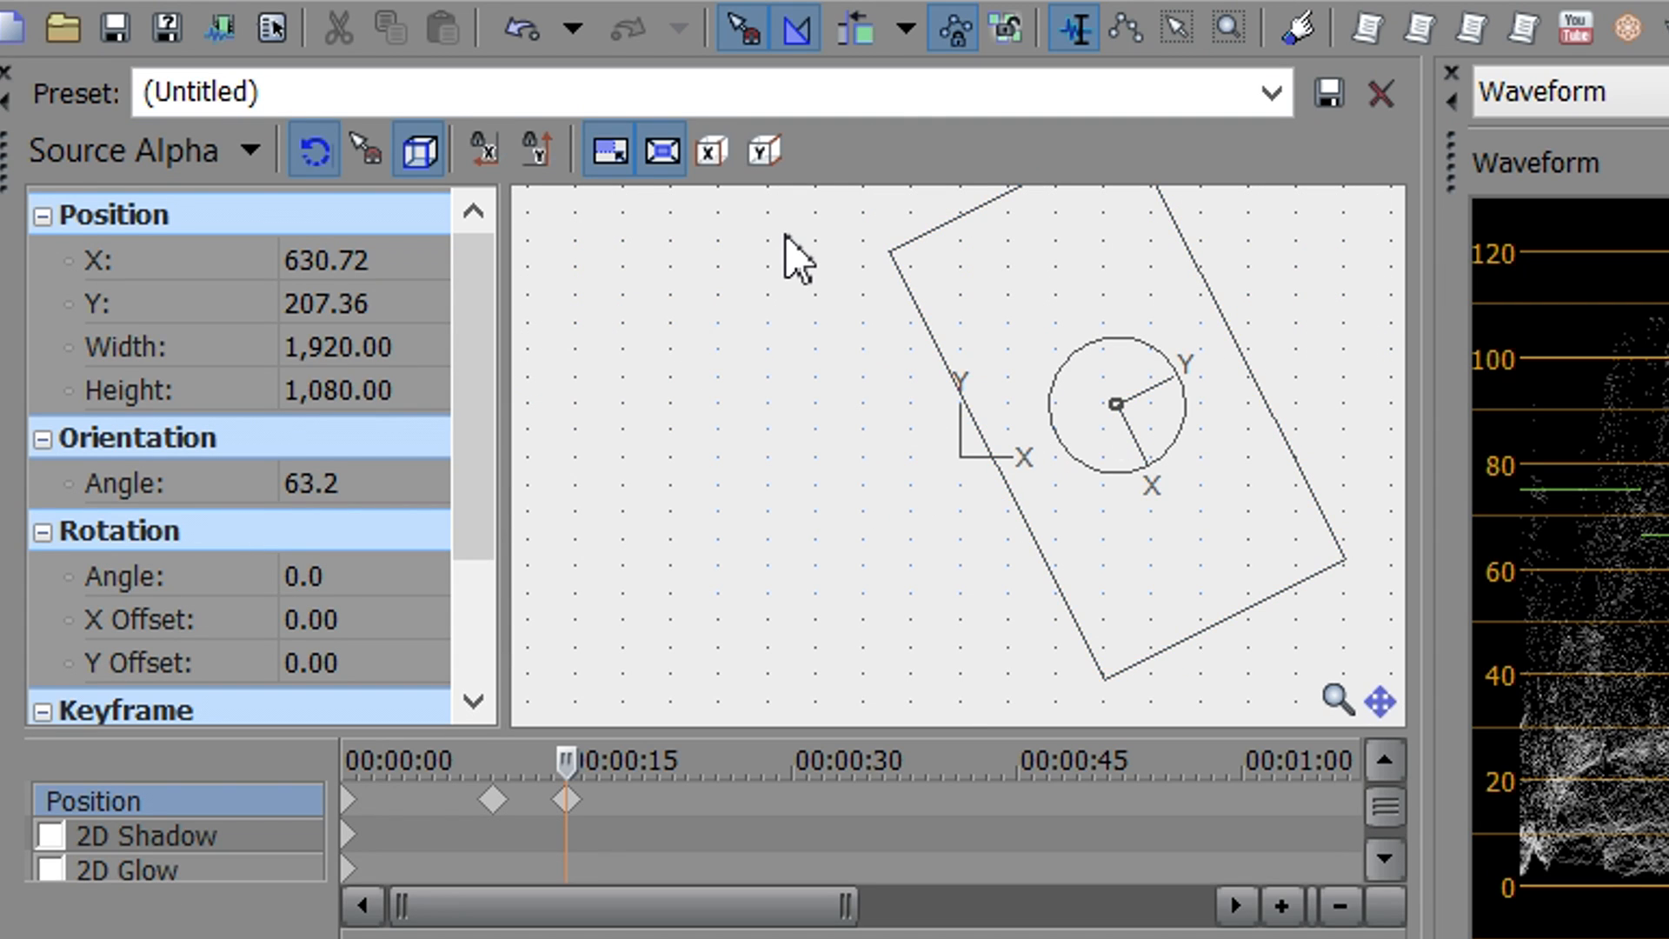
left_click(1272, 92)
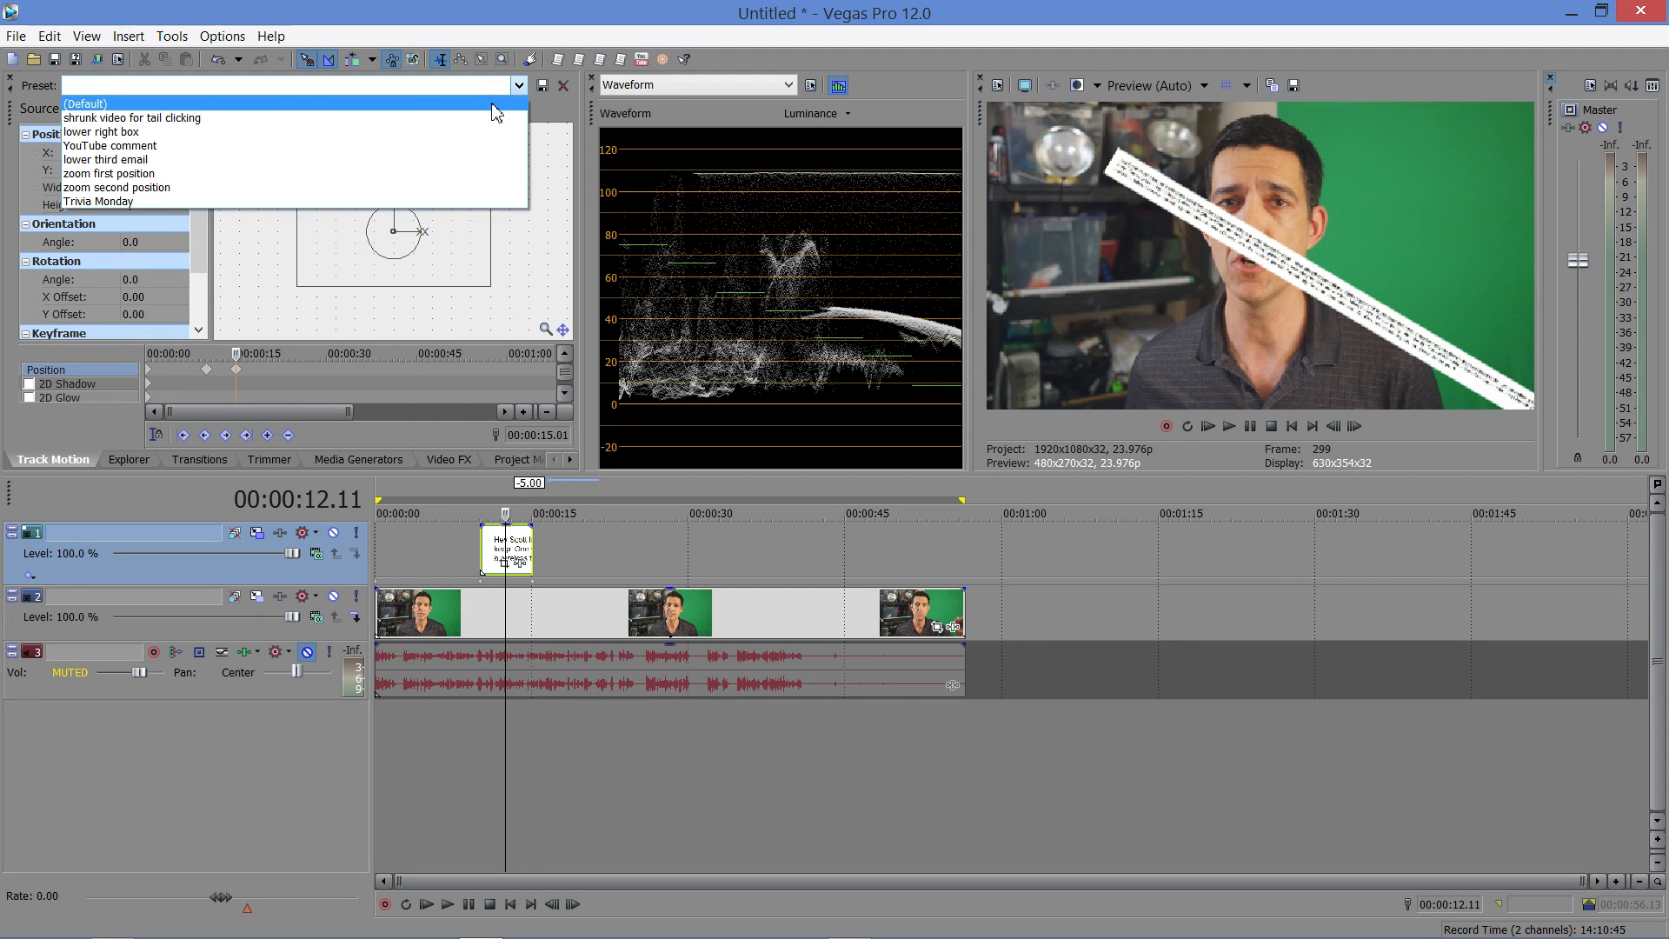
left_click(492, 104)
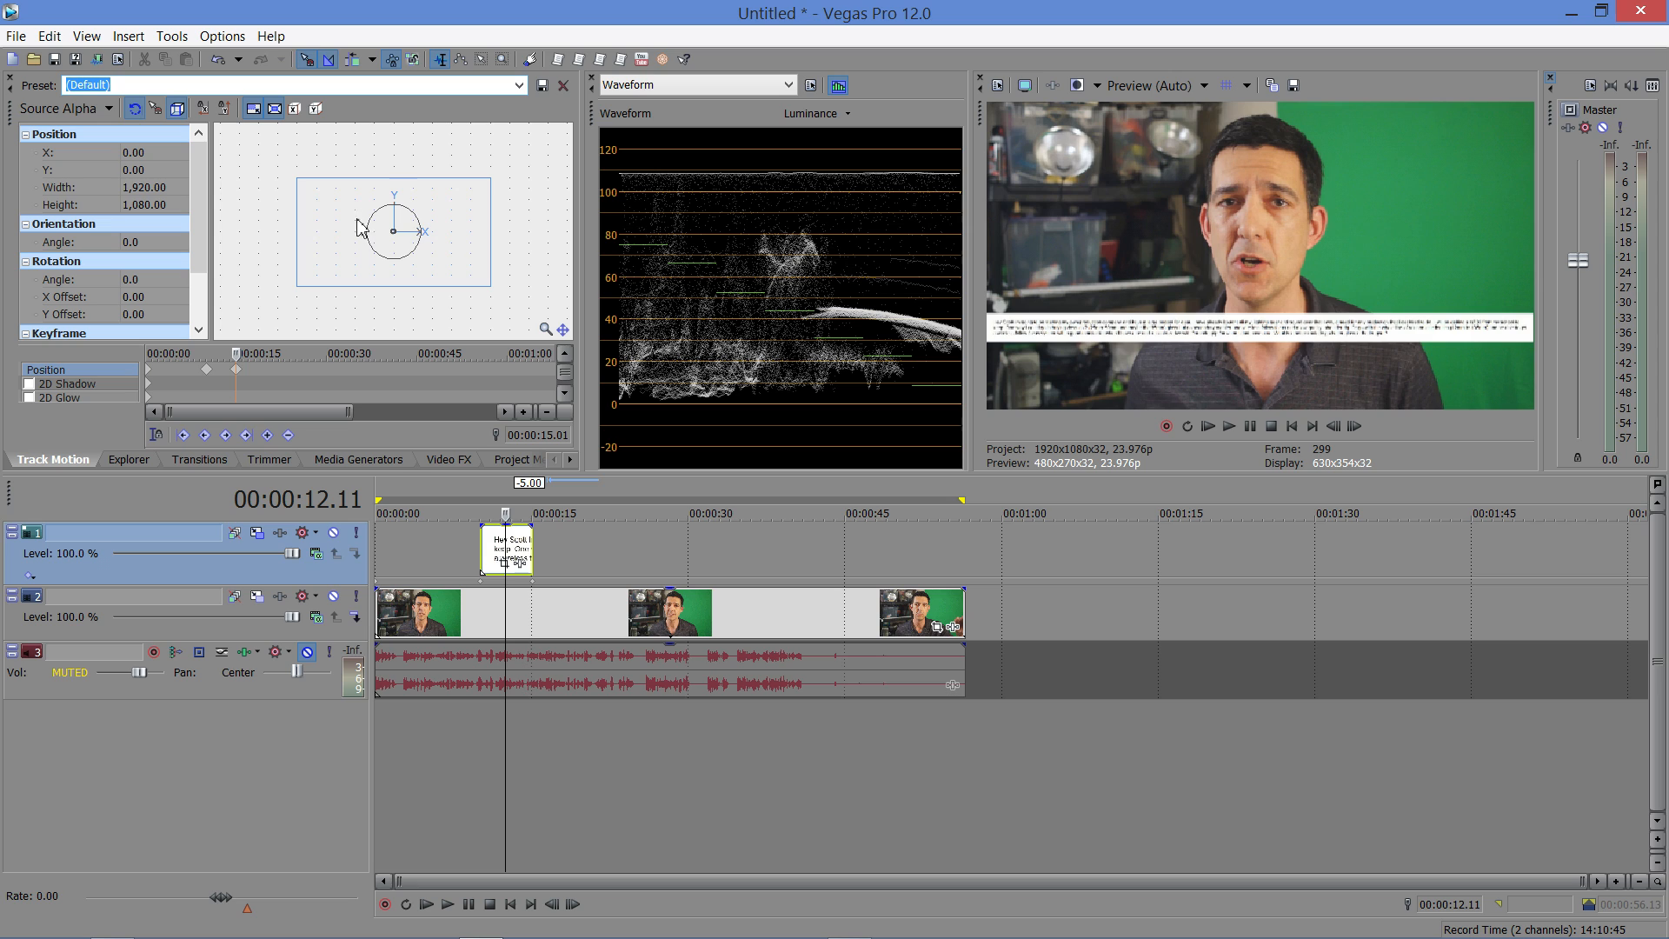